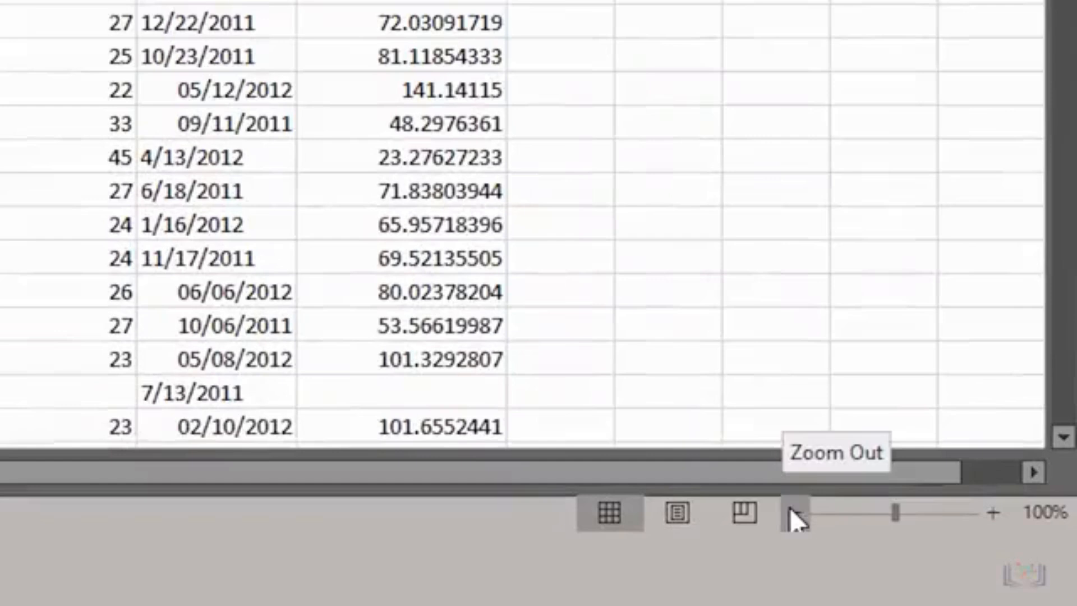
- Zoom the worksheet in by increments to 140% and bring the magnification back to 100%
left_click(993, 513)
left_click(993, 514)
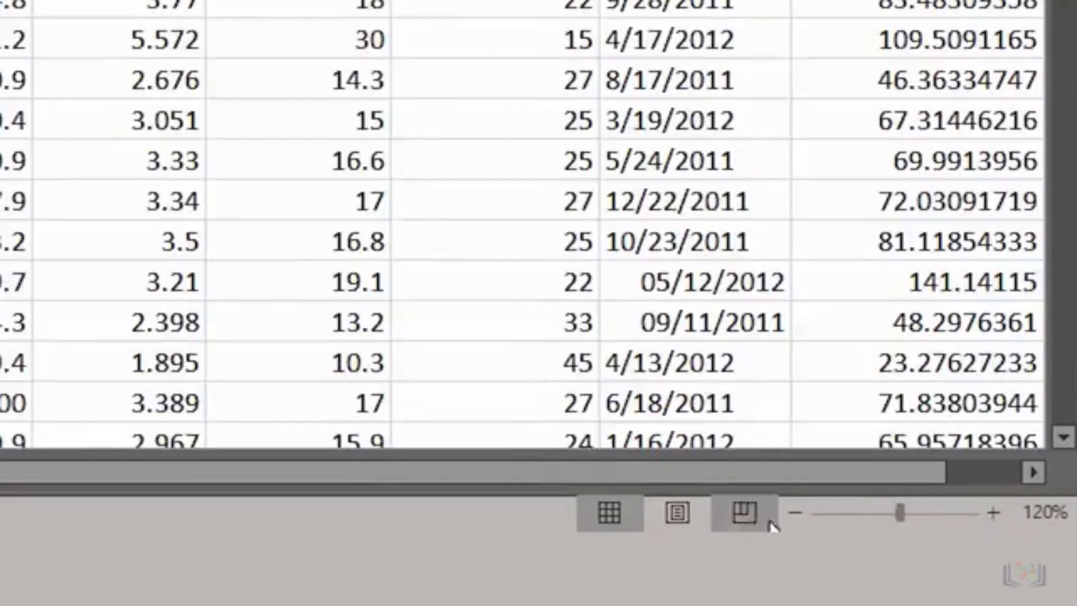
left_click(992, 512)
left_click(993, 512)
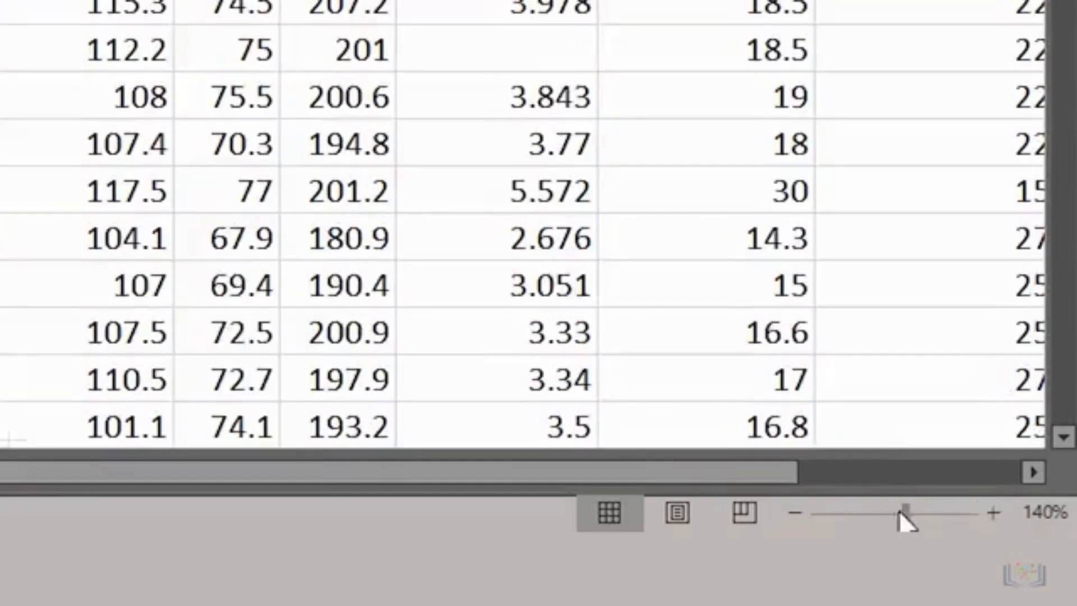
left_click_drag(906, 511, 892, 510)
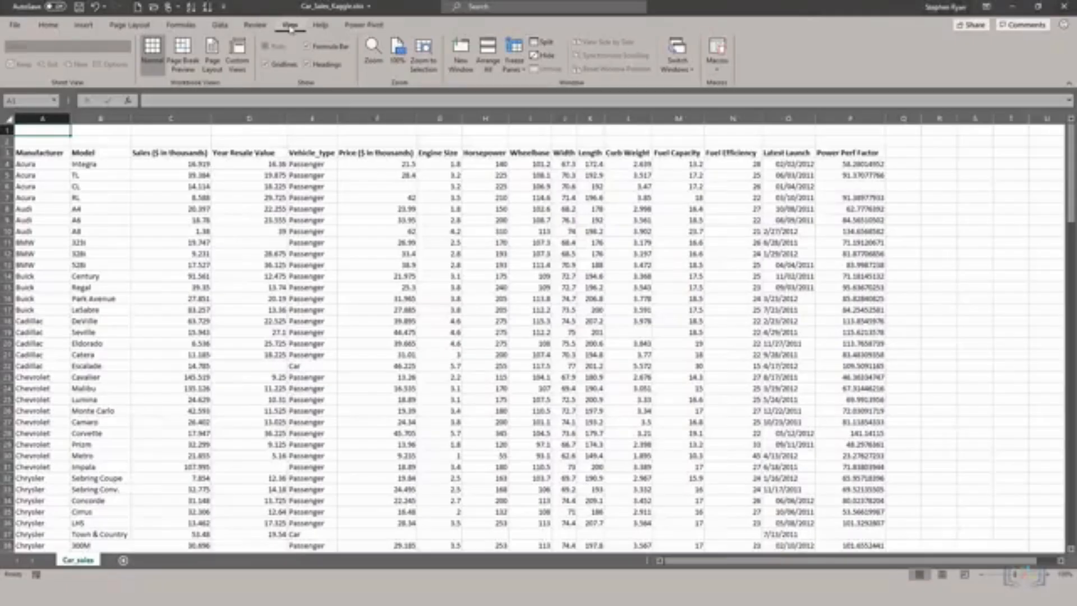
- Magnify the worksheet to 200% through the Zoom dialog and reset it to 100%
left_click(375, 54)
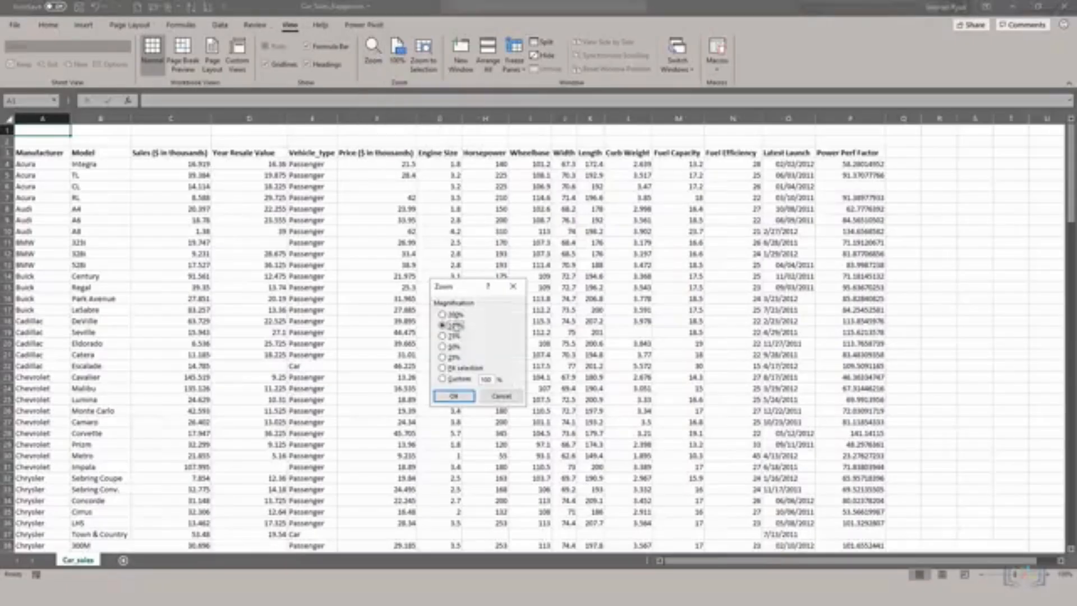
left_click(442, 314)
left_click(454, 396)
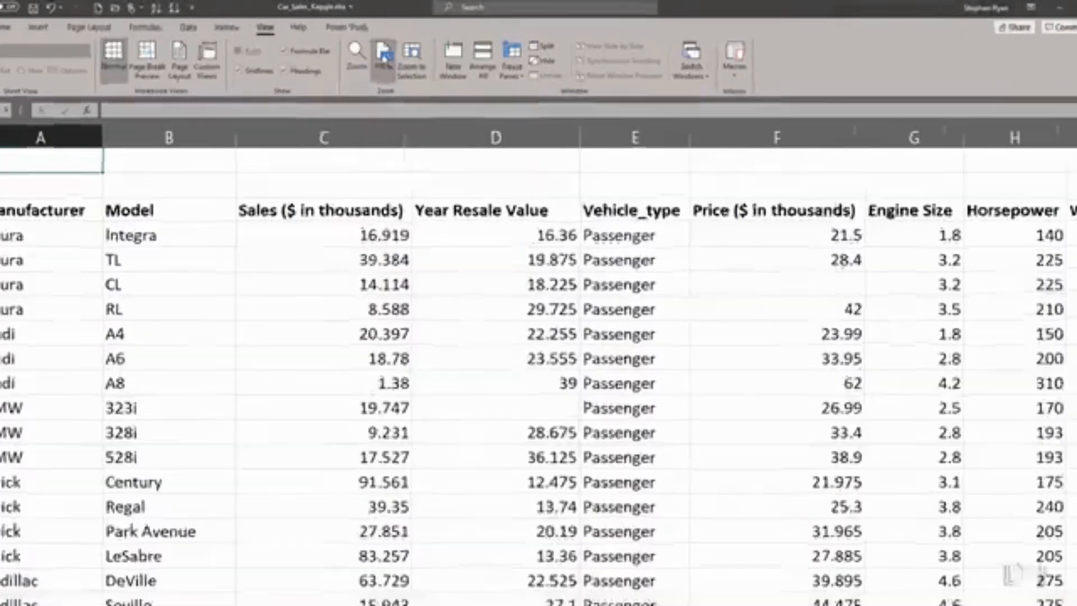
left_click(396, 48)
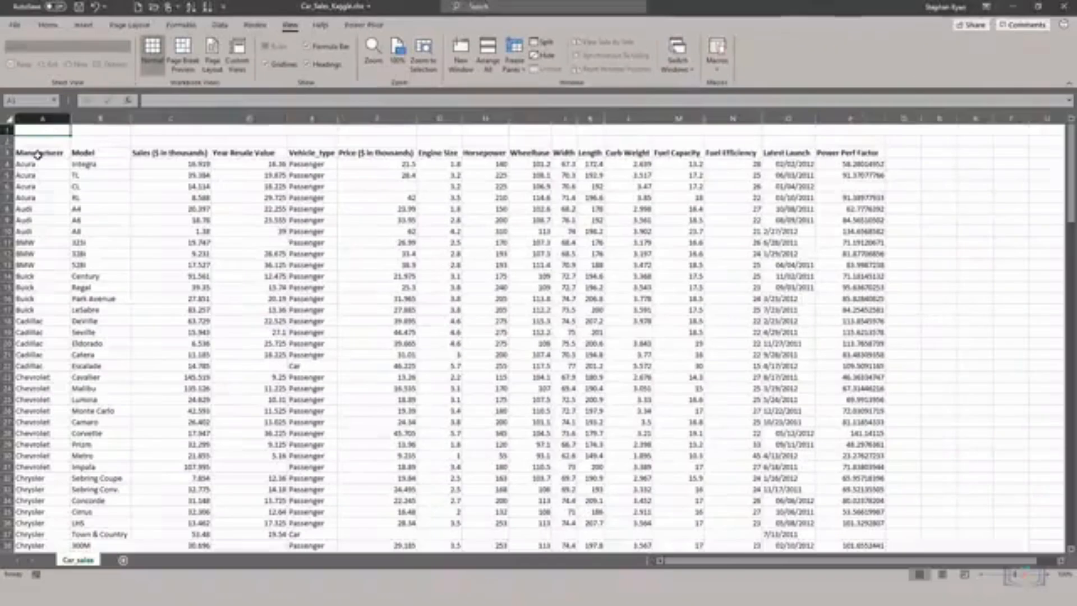
- Select cells A3:E9 and zoom the worksheet to fit that selection
left_click_drag(37, 155, 300, 221)
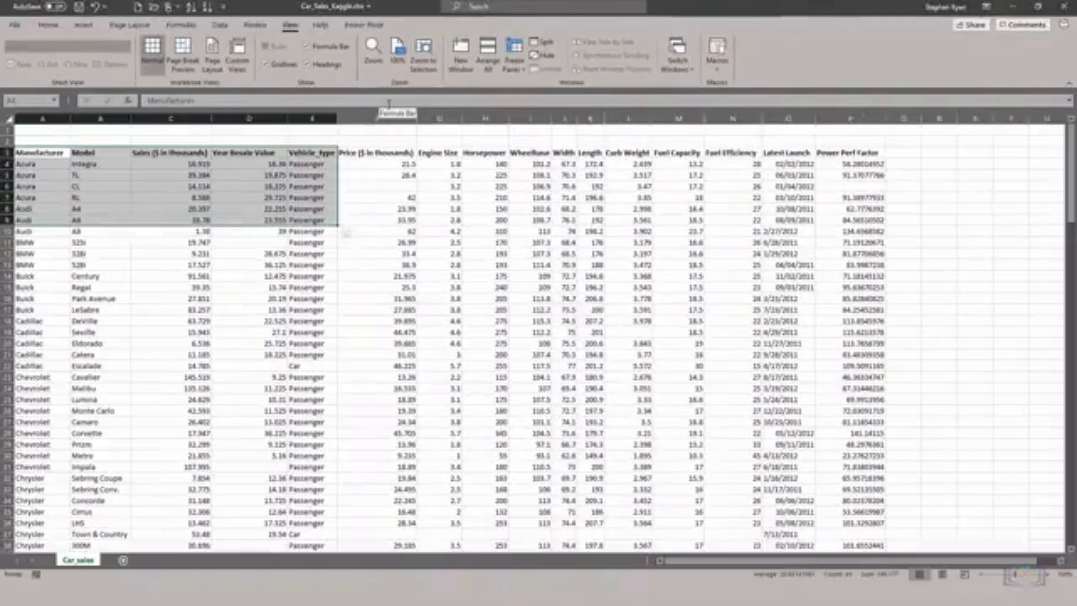
left_click(423, 58)
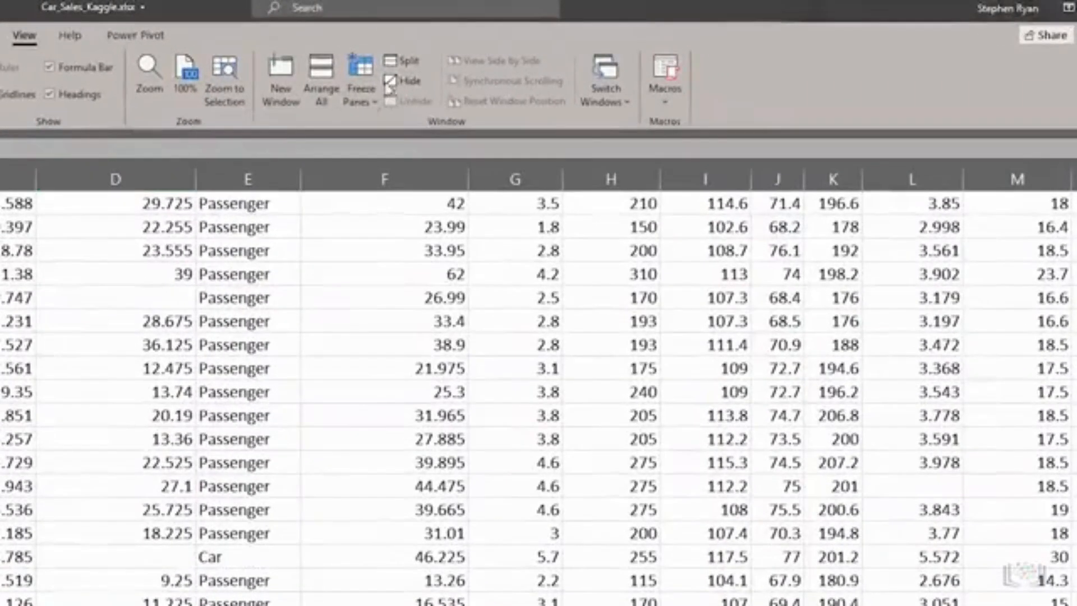
- Split the worksheet between columns F and G and below row 19, and browse the upper and lower panes independently
left_click(397, 63)
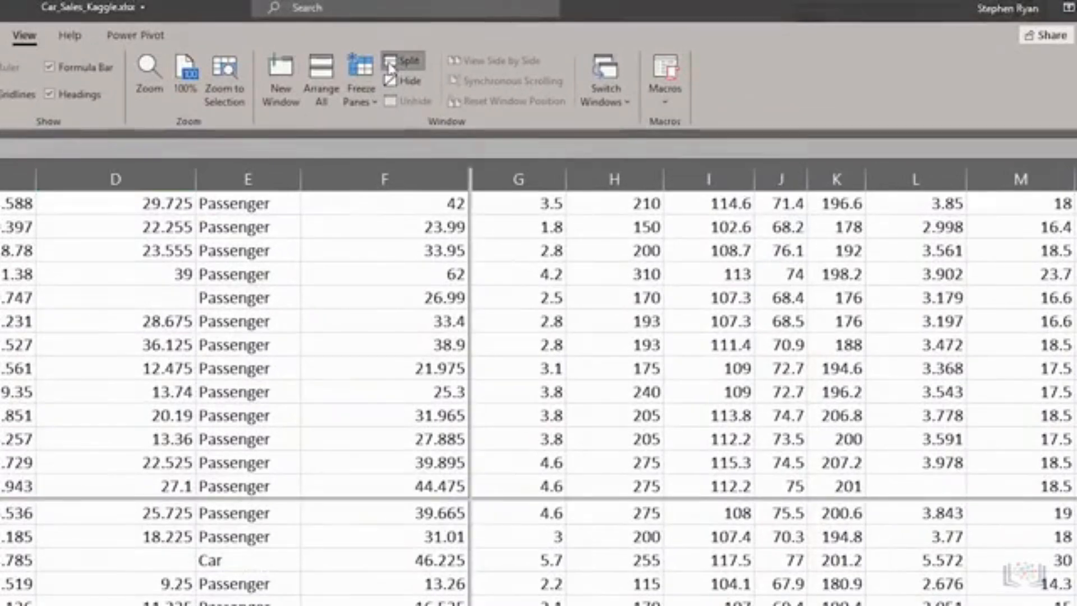
left_click(644, 342)
scroll(644, 341, "down", 5)
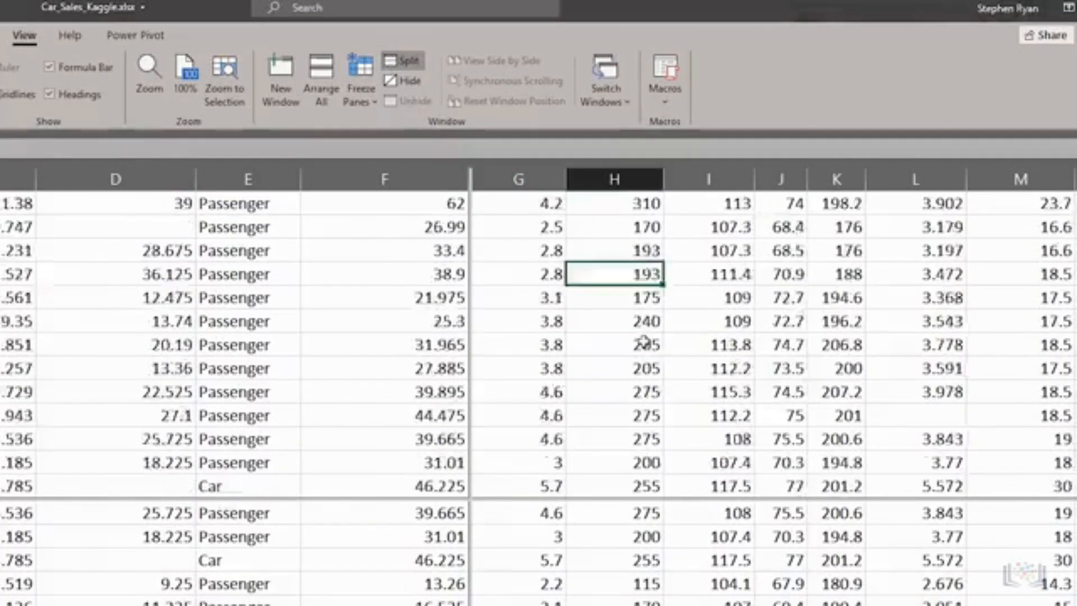
left_click(248, 274)
scroll(248, 561, "up", 6)
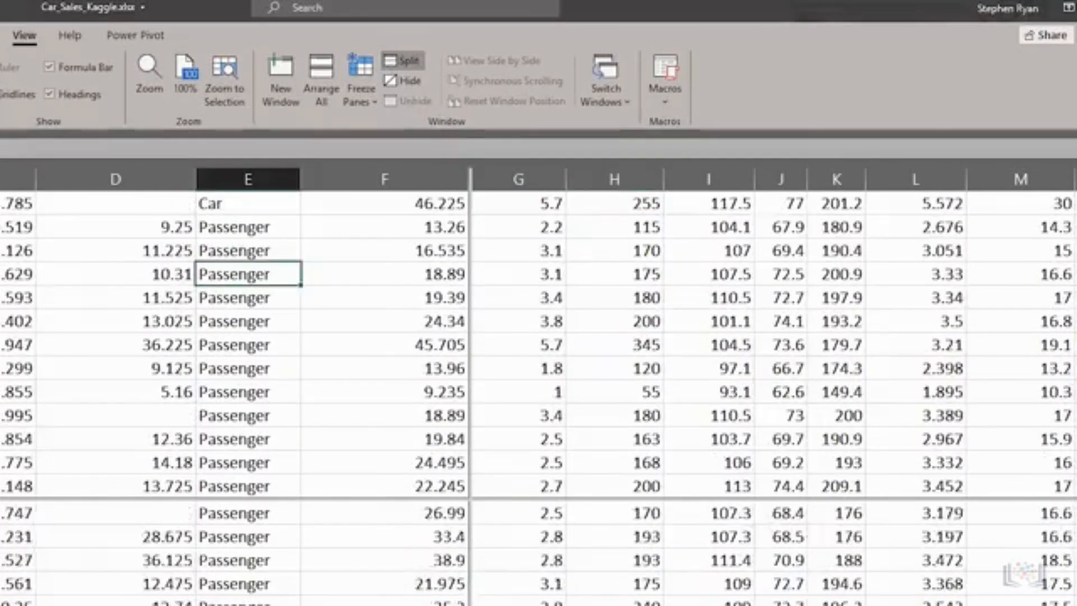
scroll(217, 387, "down", 2)
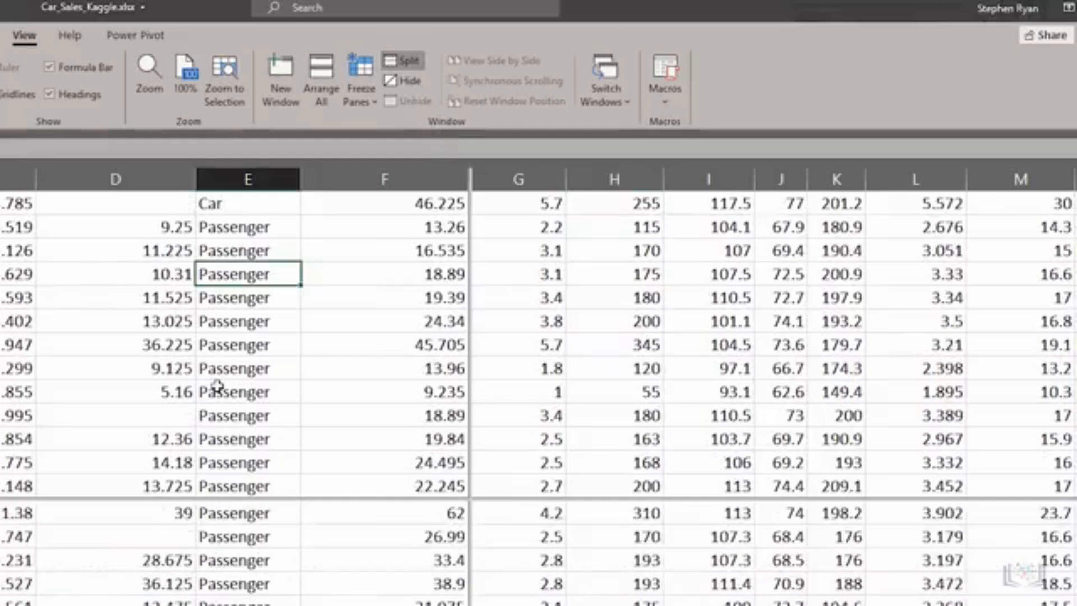
scroll(217, 387, "up", 2)
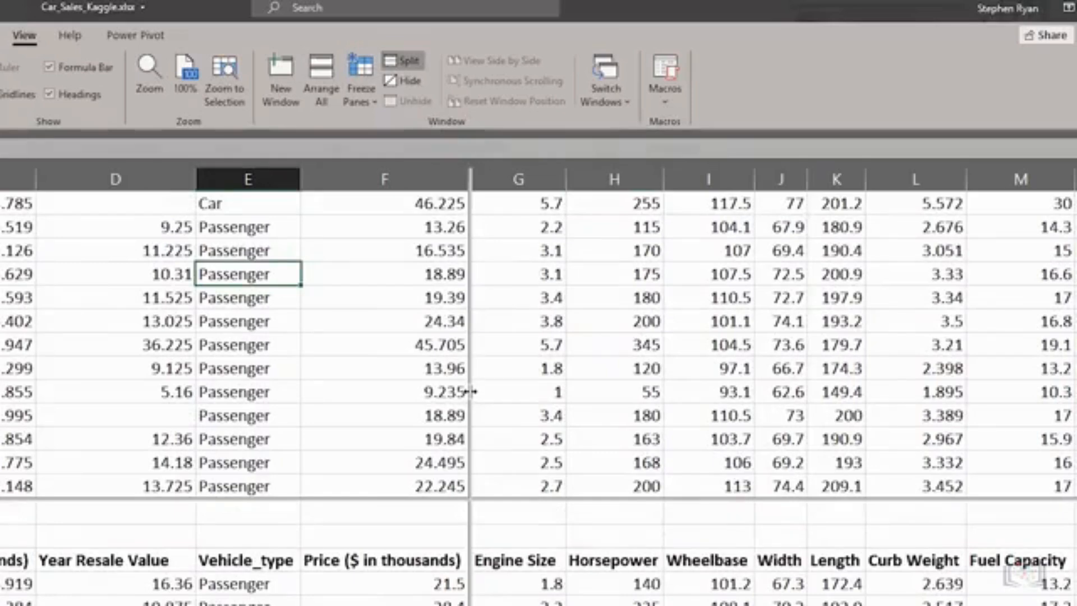
scroll(281, 409, "down", 2)
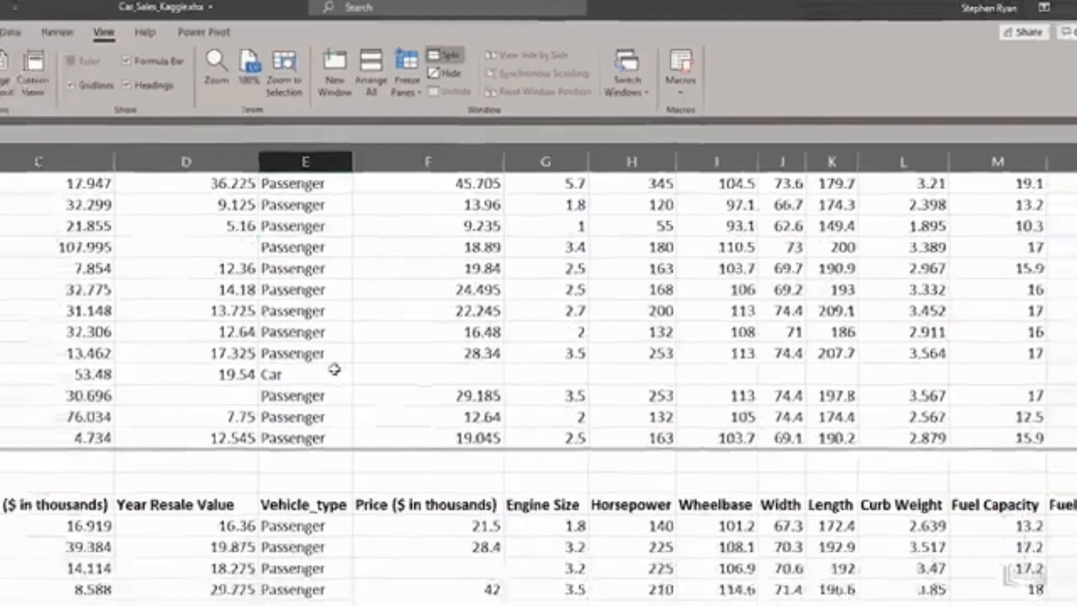
scroll(335, 369, "up", 3)
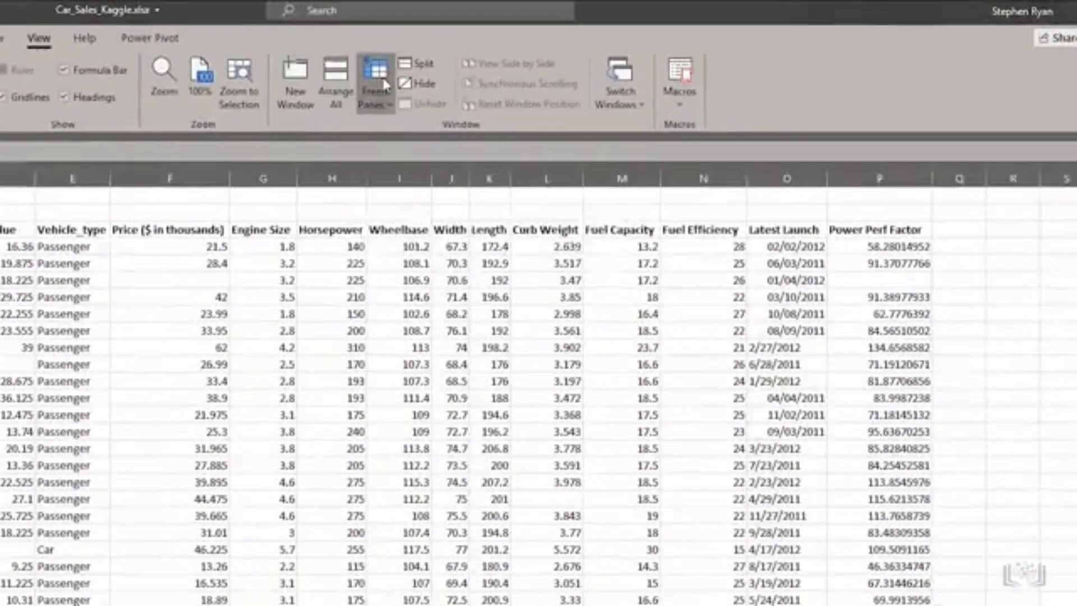
- Freeze the worksheet's top row and check how it behaves while browsing down the car data and back
left_click(385, 85)
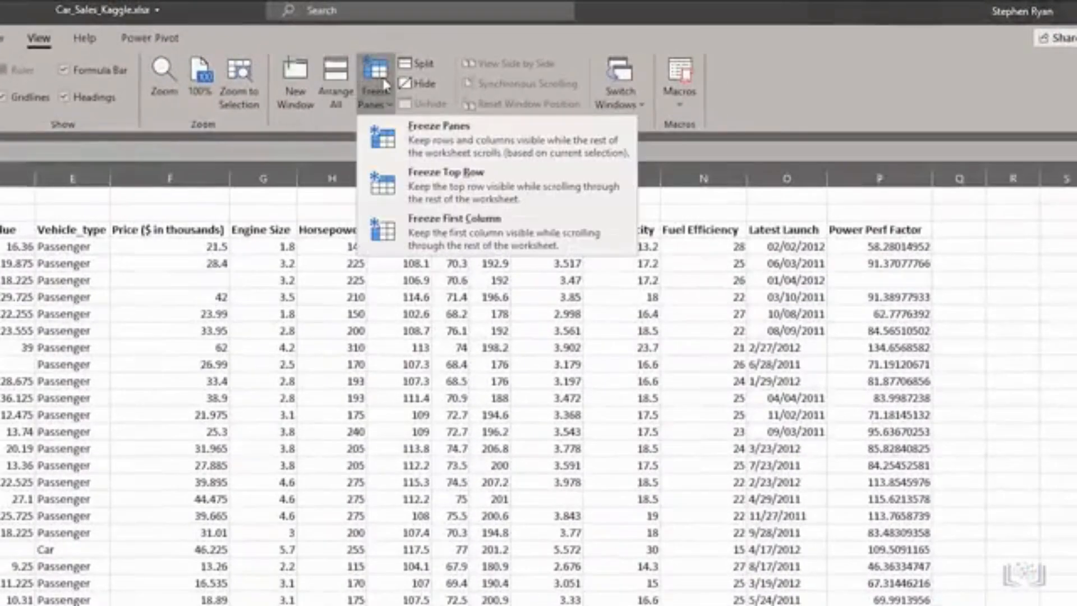
left_click(425, 193)
scroll(491, 215, "down", 2)
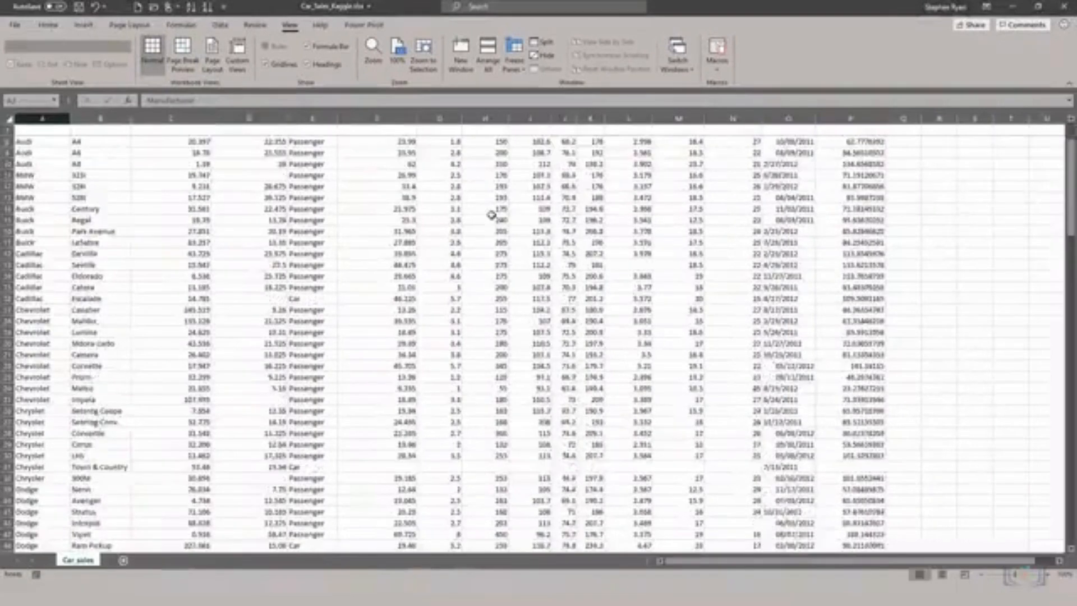
scroll(491, 214, "down", 6)
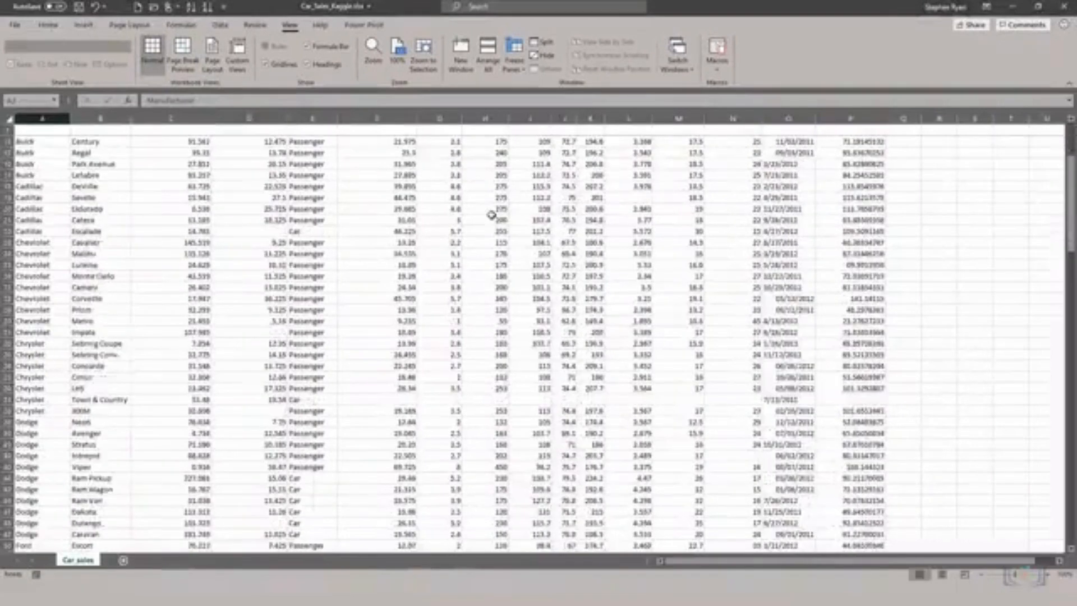
scroll(491, 215, "up", 8)
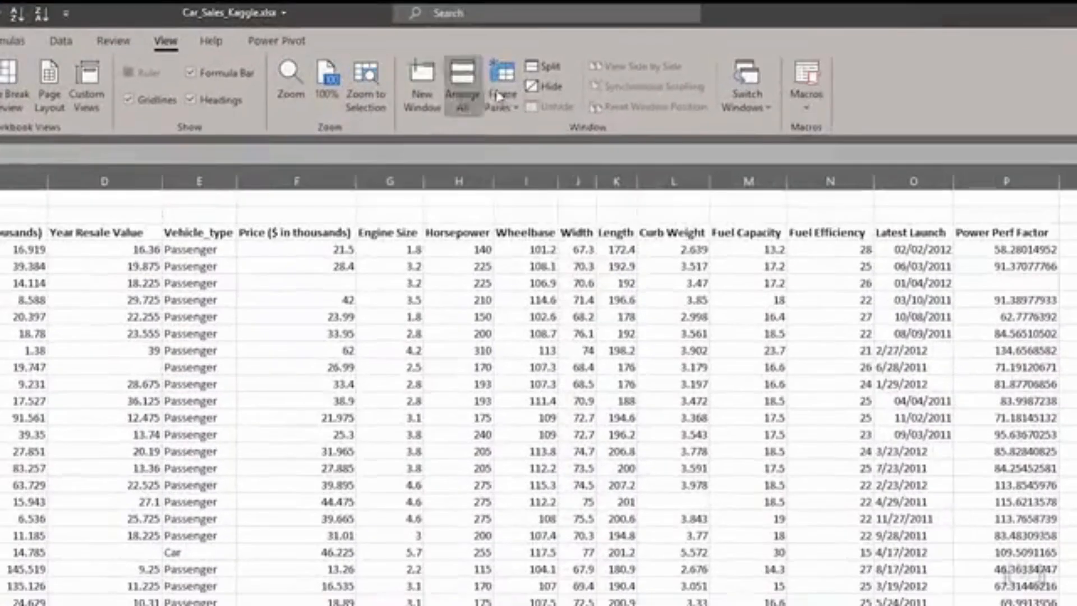
- Freeze panes at cell A4 so that rows 1 to 3 with the column headings stay in view
left_click(510, 57)
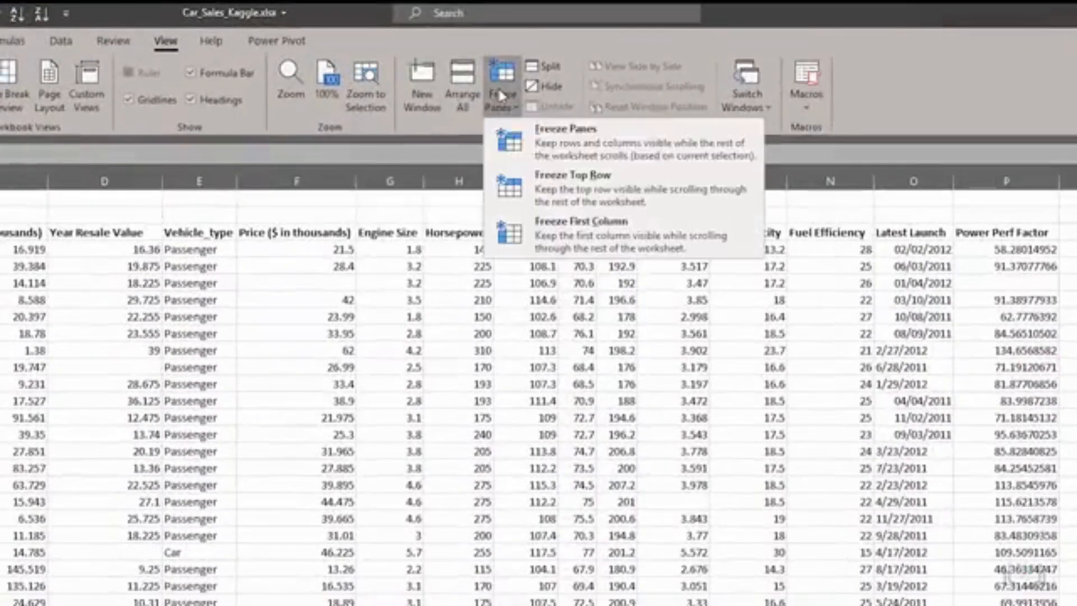
left_click(540, 131)
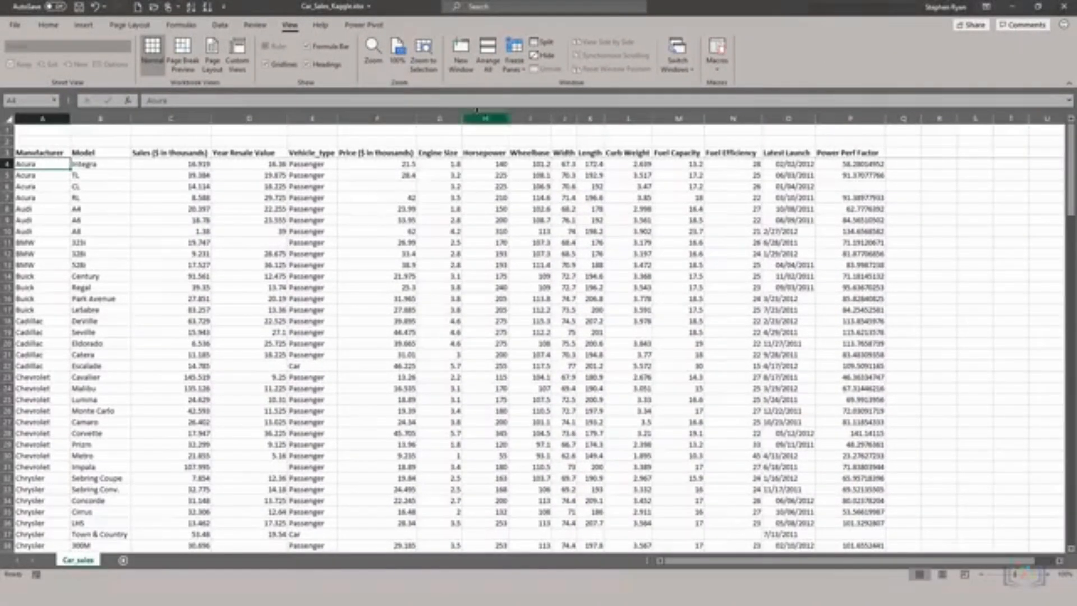
left_click(515, 62)
left_click(538, 87)
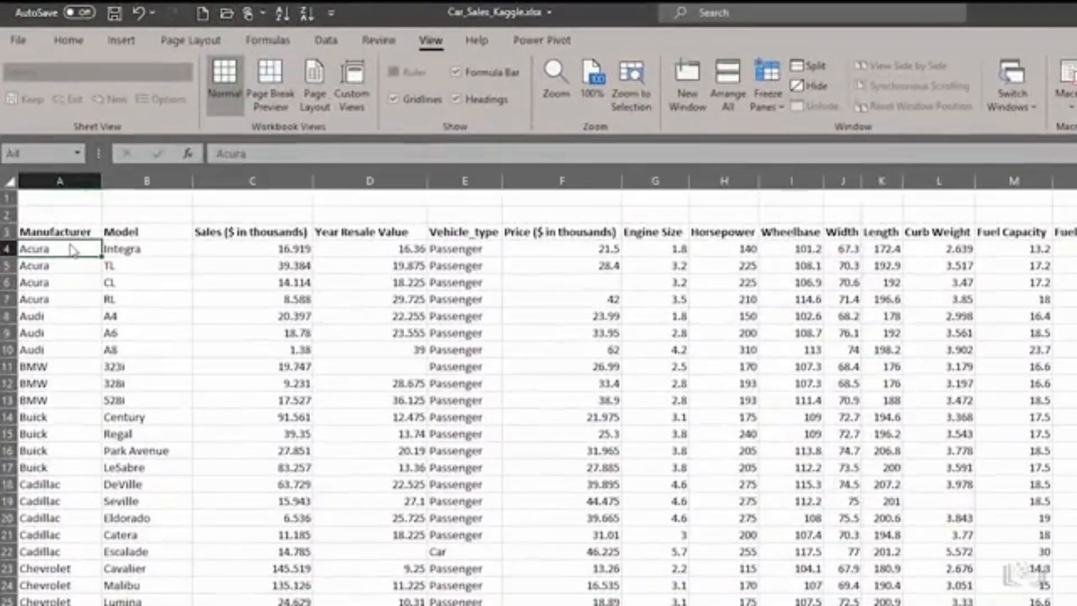
- Freeze panes at cell C4 to lock rows 1 to 3 and the Manufacturer and Model columns, and check them against lower rows
left_click(176, 163)
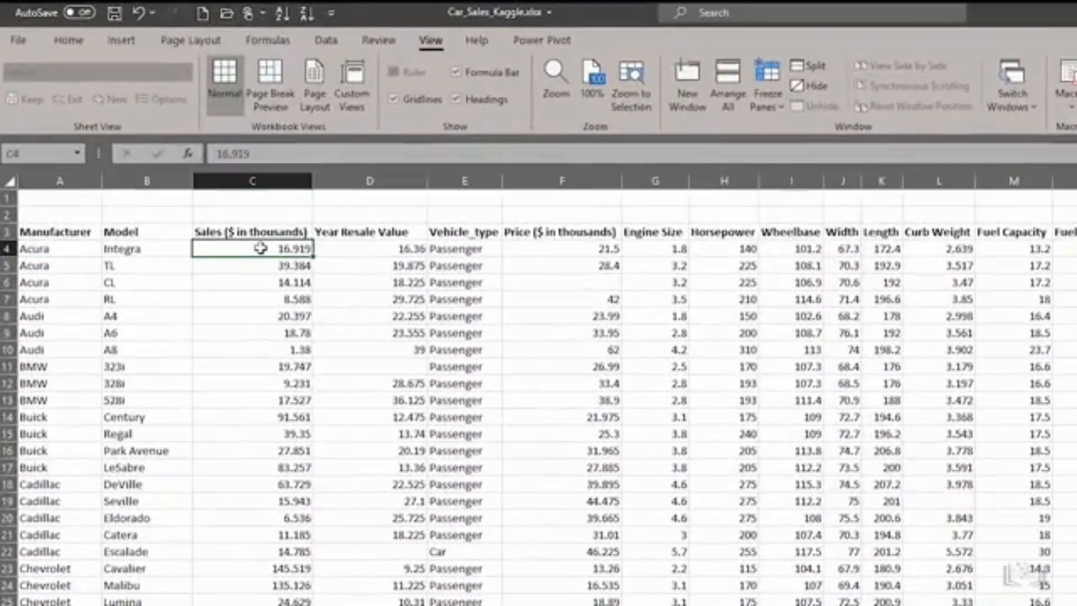
left_click(761, 94)
left_click(816, 139)
left_click(409, 283)
scroll(417, 285, "down", 2)
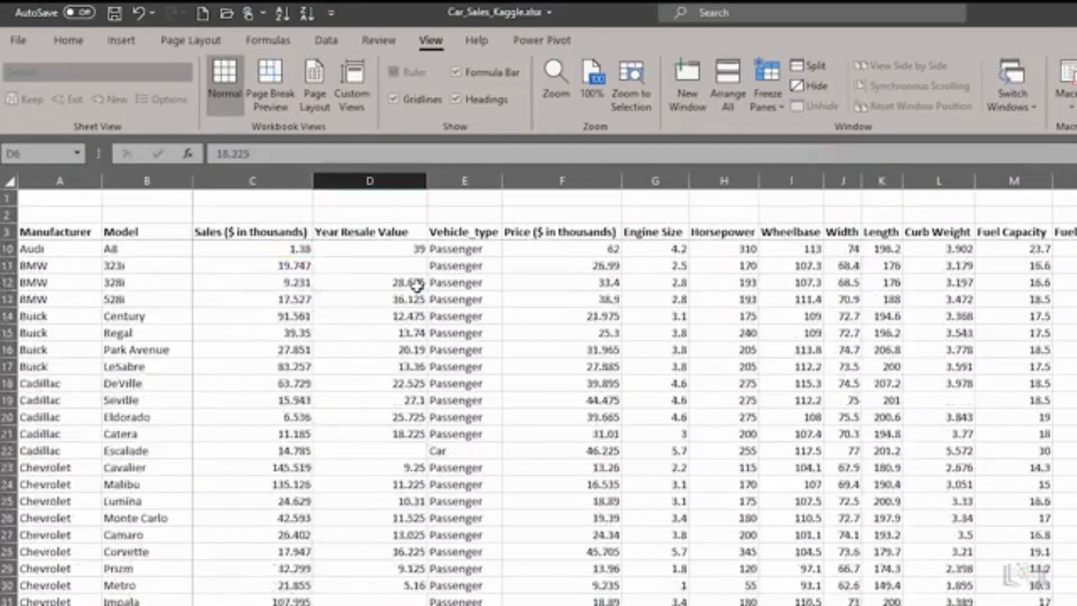
scroll(417, 286, "down", 12)
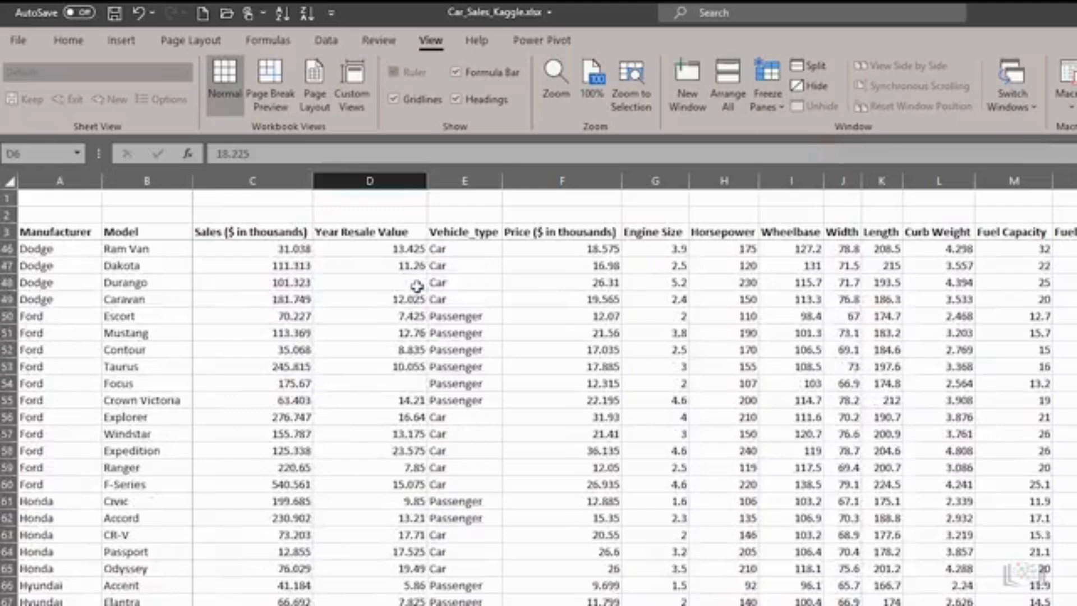
scroll(416, 286, "down", 1)
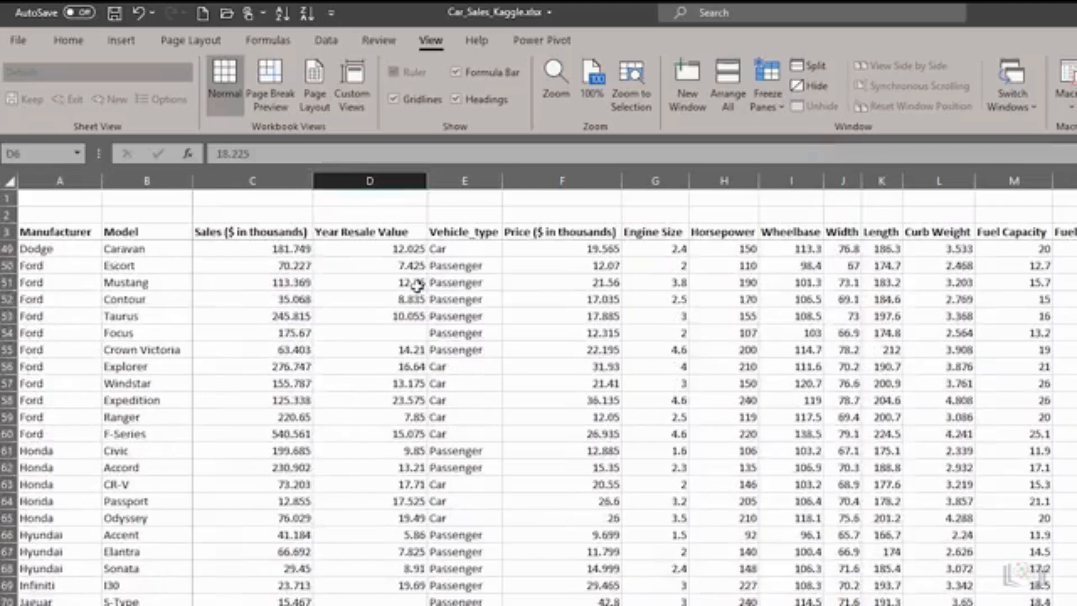
scroll(416, 285, "down", 2)
left_click(416, 286)
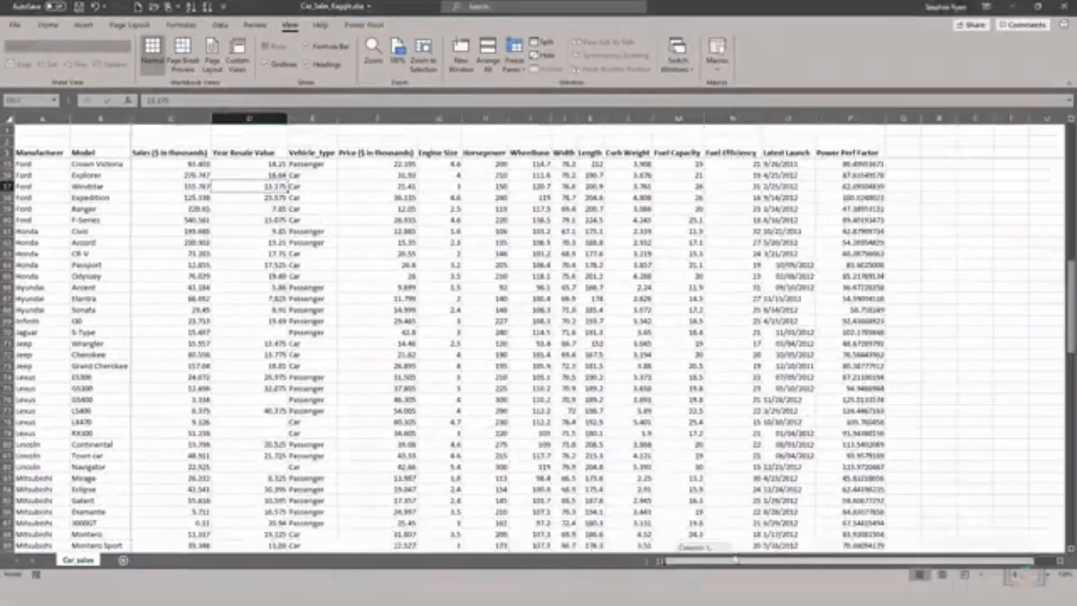
left_click_drag(735, 558, 565, 501)
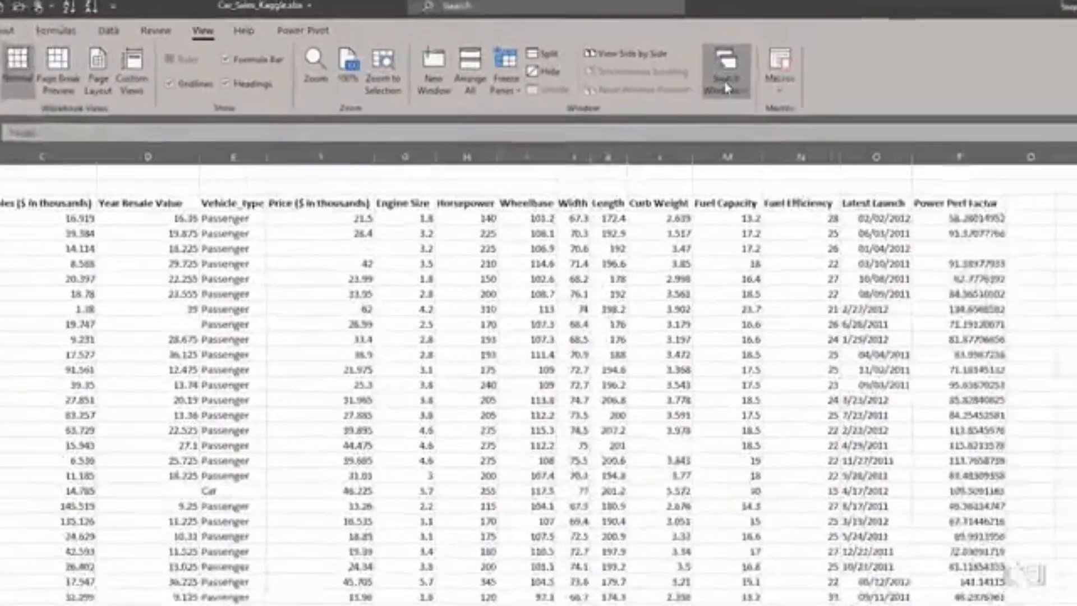
- Switch to the open Book3 workbook window and return to Car_Sales_Kaggle.xlsx
left_click(676, 60)
left_click(688, 83)
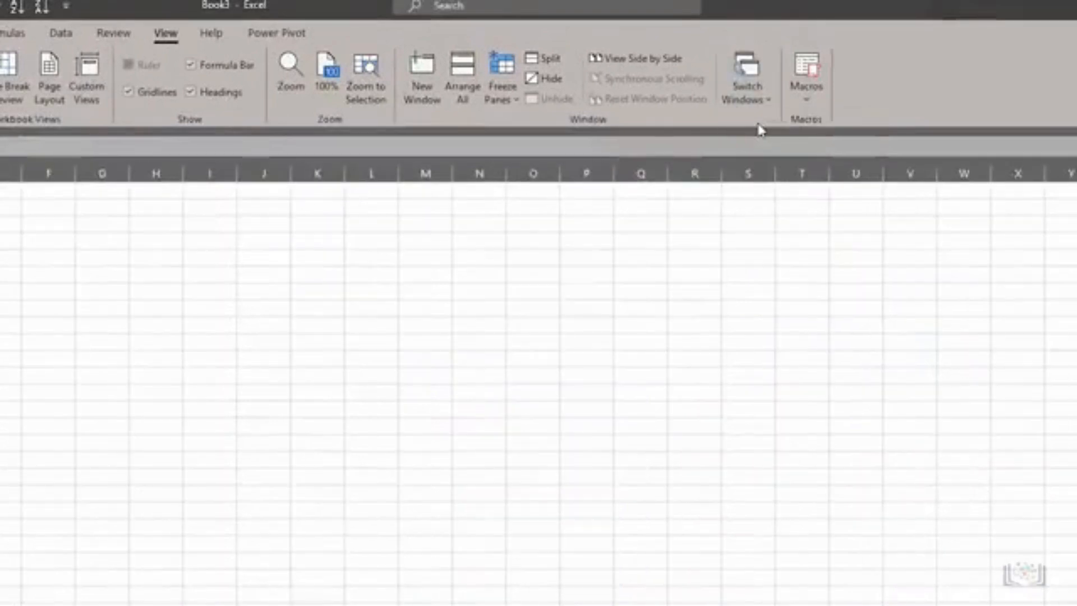
left_click(758, 90)
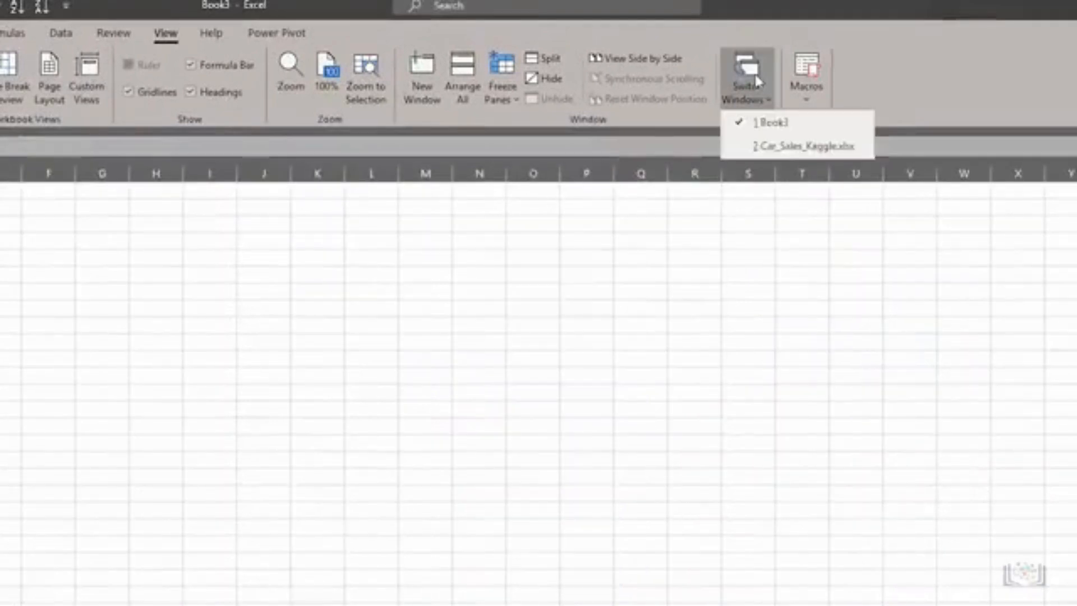
left_click(770, 150)
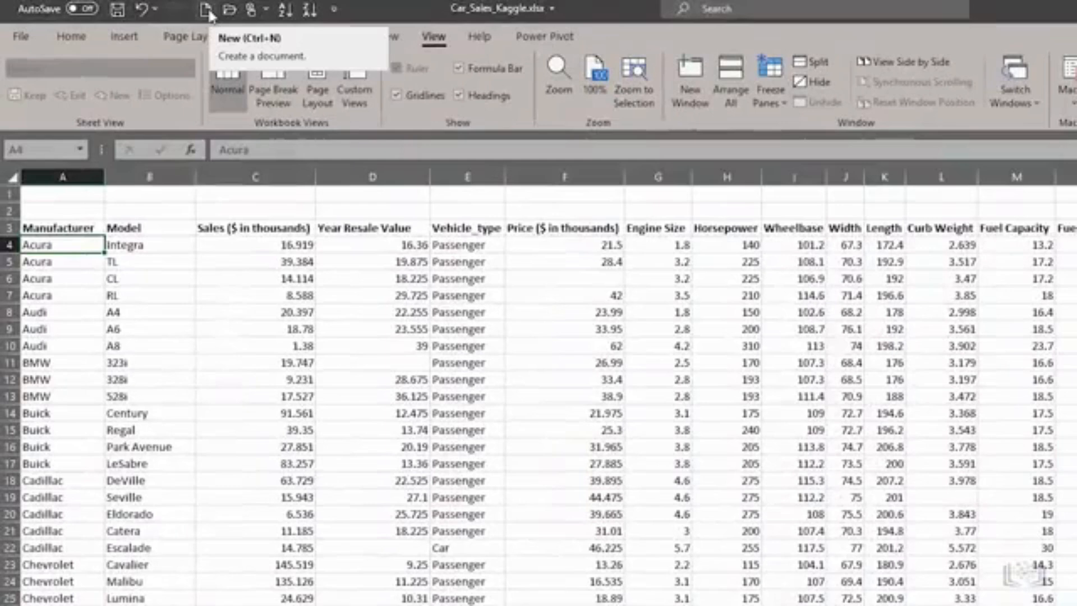
- Create a new blank workbook, enter Month in cell A1 and reselect that cell
left_click(206, 10)
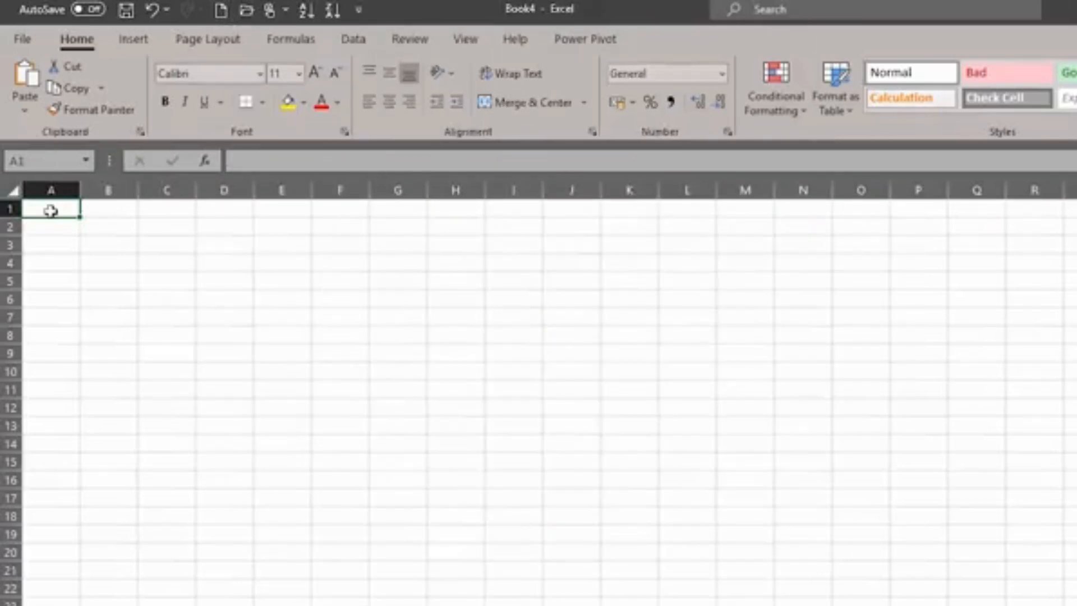
type("Month")
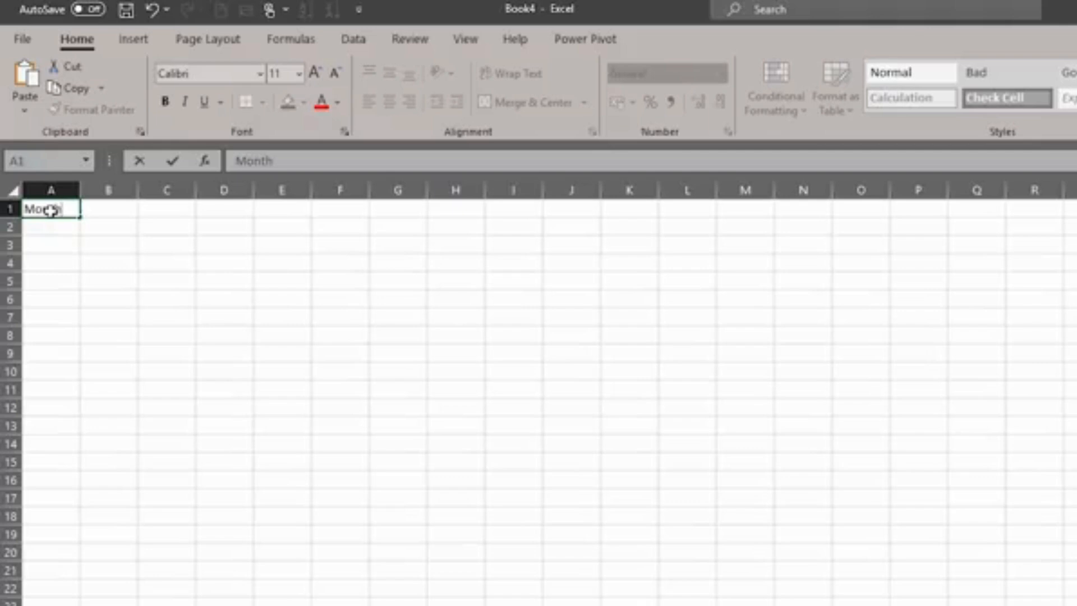
key("Return")
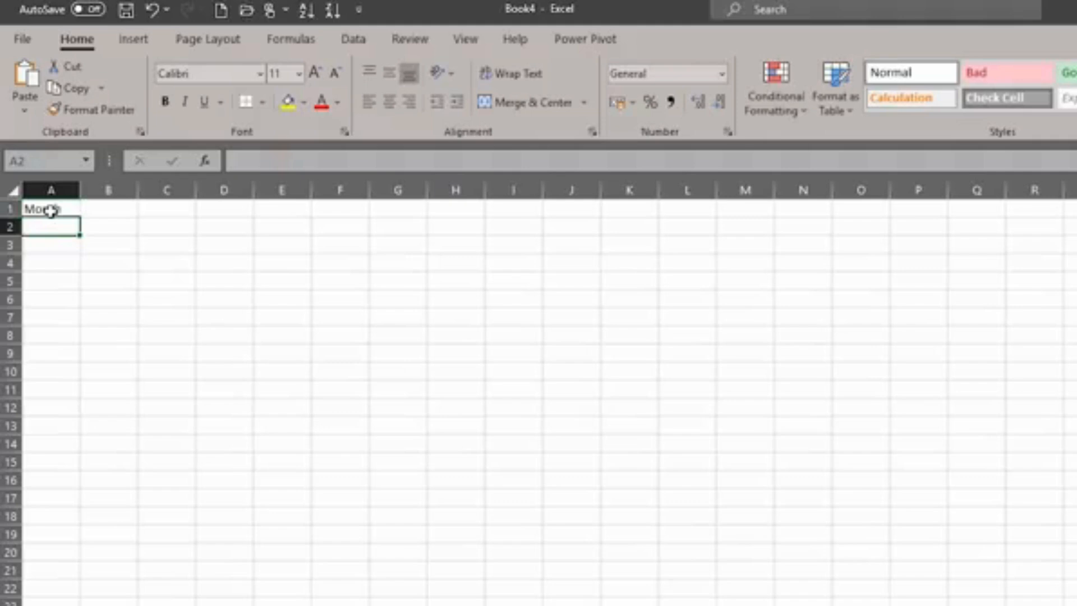
left_click(51, 210)
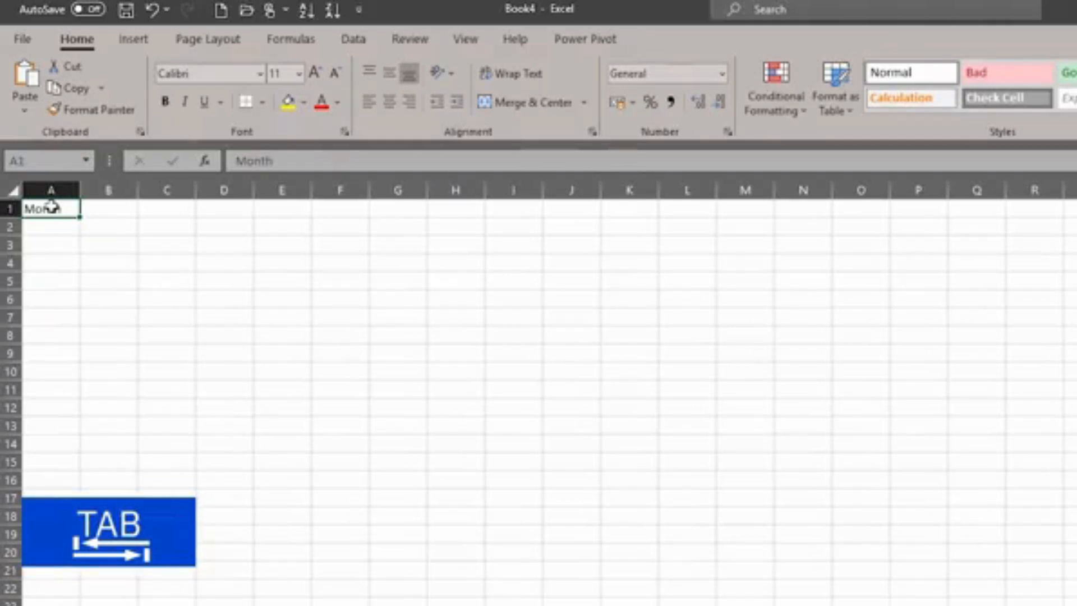
- Enter the headings Car Sales, Parts Sales and Accessories Sales in cells B1 to D1
key("Tab")
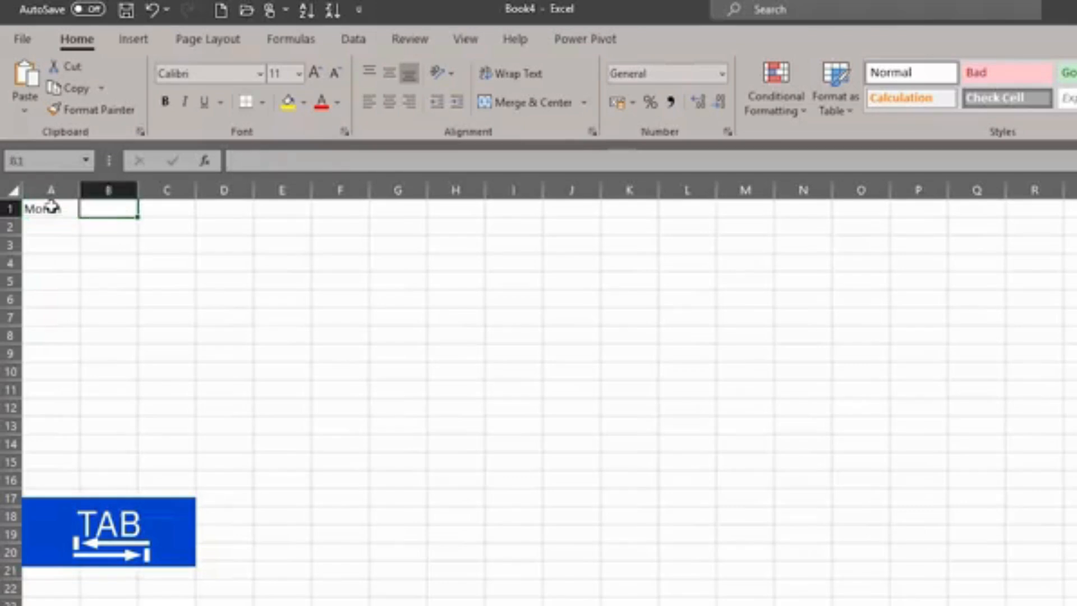
type("Car Sale")
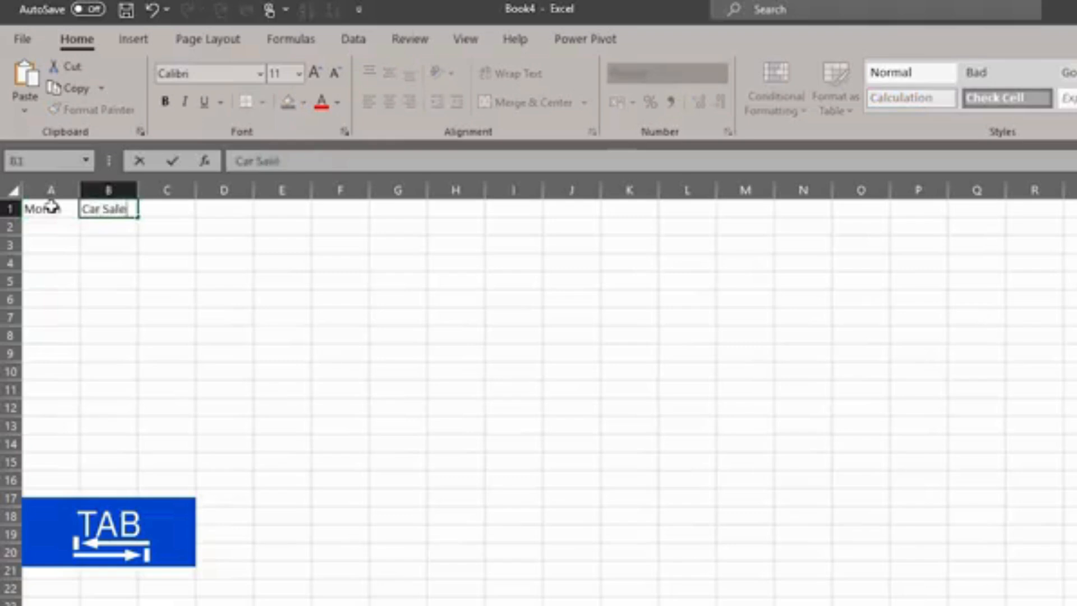
type("s")
key("Tab")
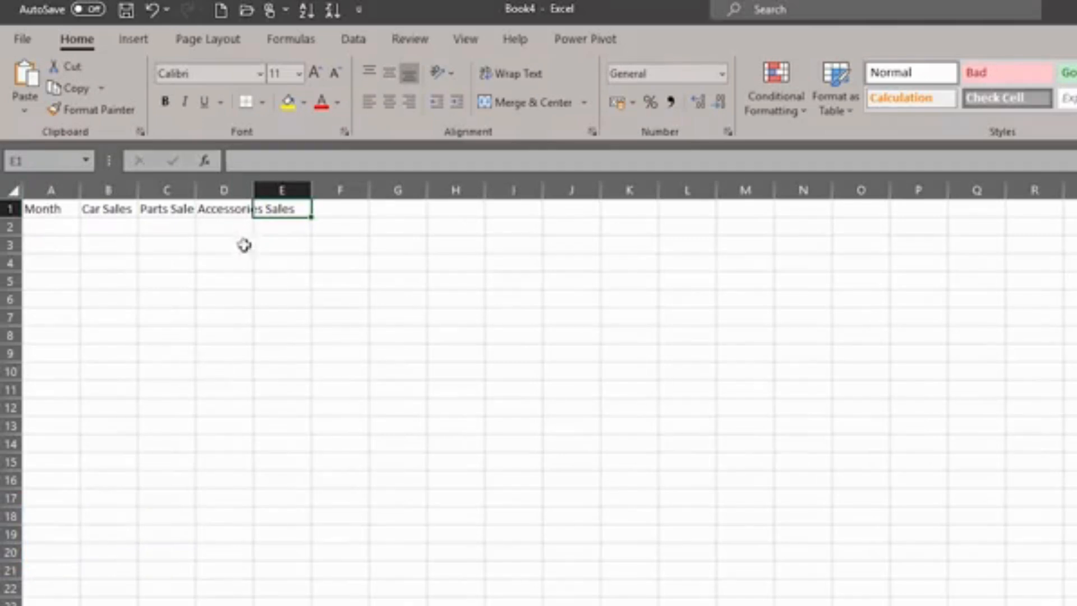
- Widen column C to show the full Parts Sales heading and autofit column D to Accessories Sales
left_click_drag(198, 190, 212, 190)
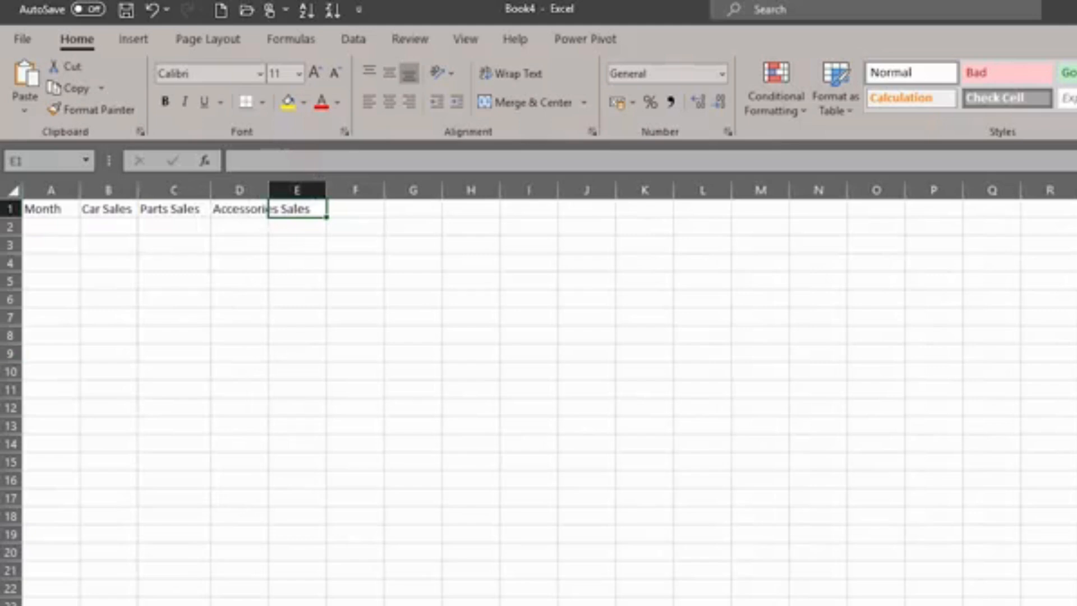
left_click(271, 267)
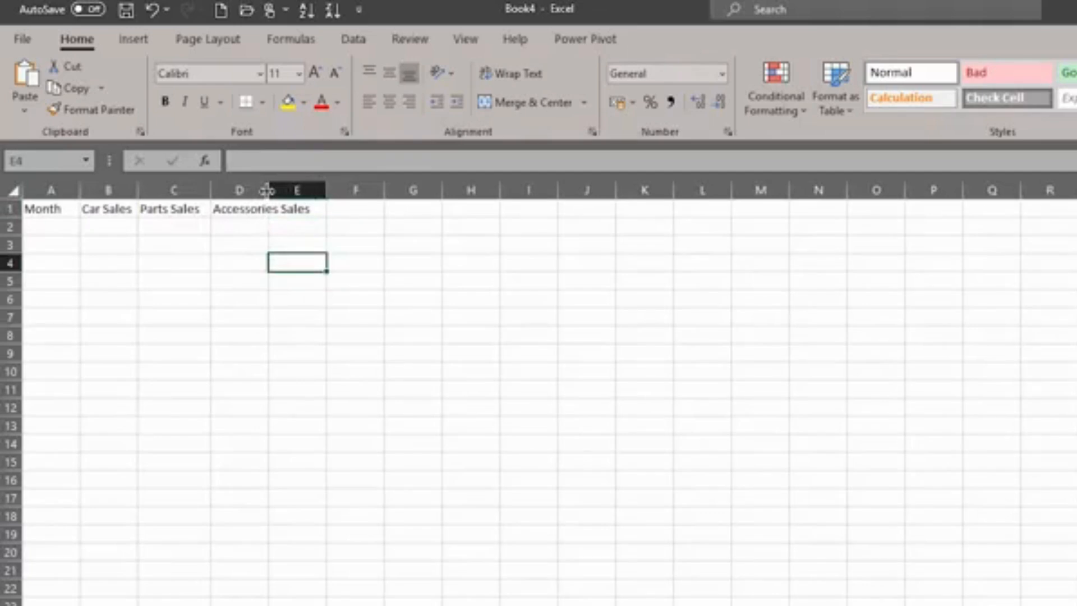
double_click(268, 189)
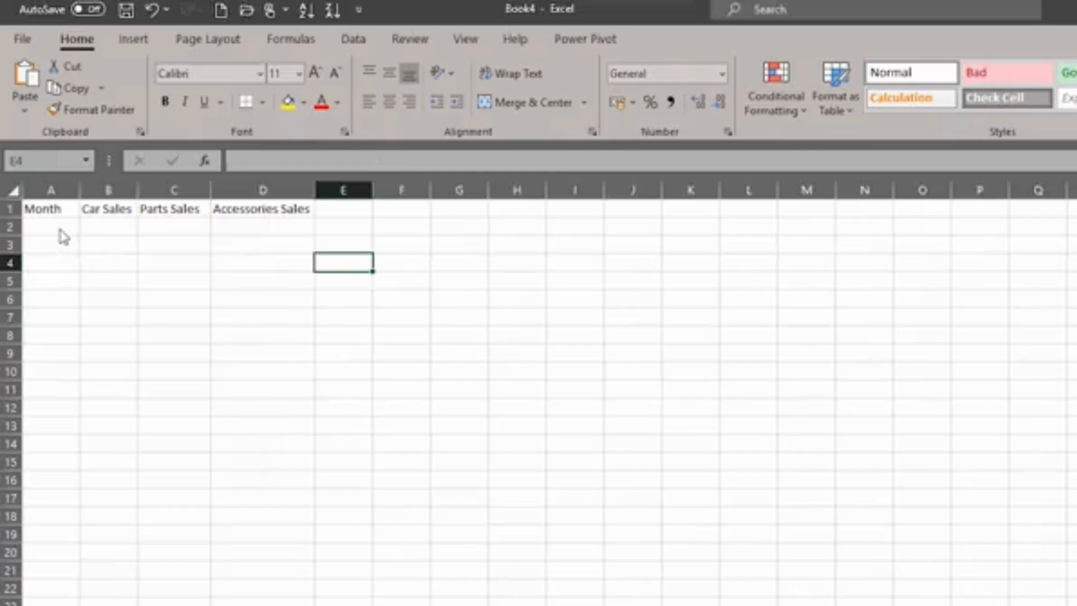
- Make the headings in row 1 bold
left_click(10, 208)
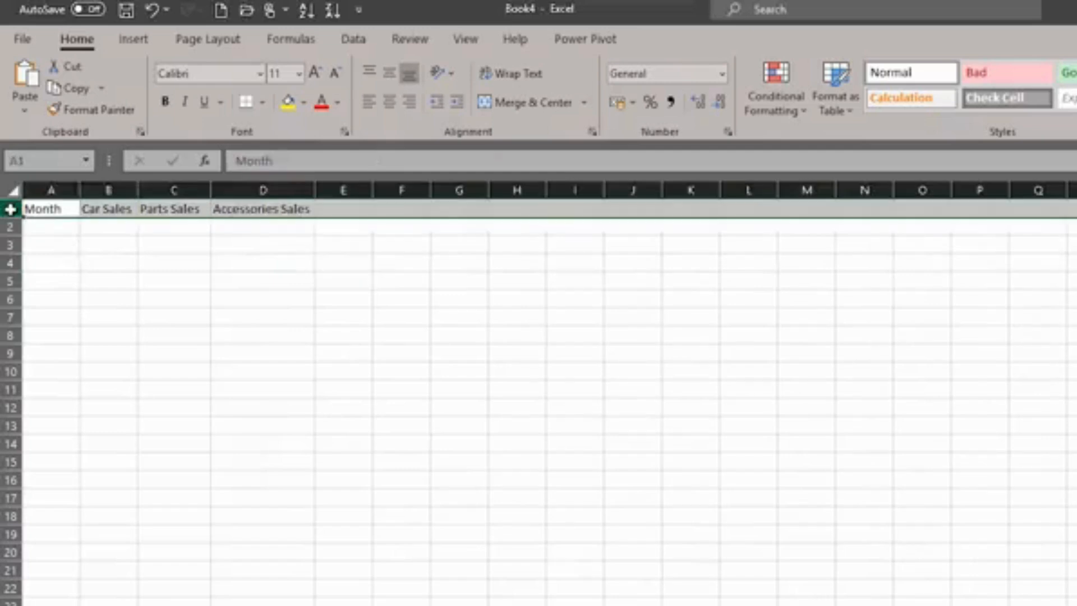
left_click(167, 103)
left_click(72, 230)
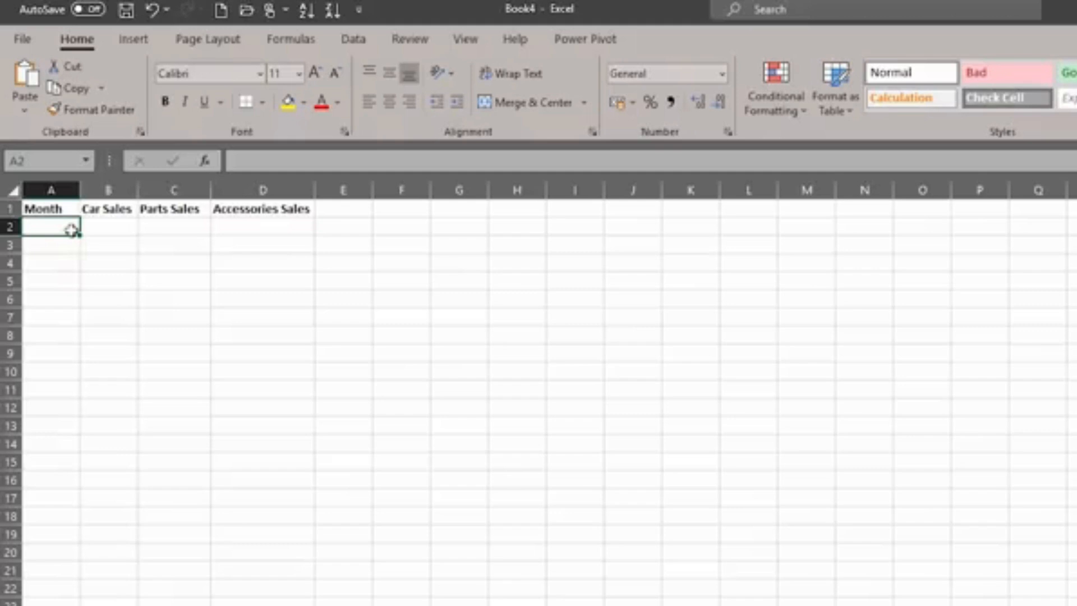
- Insert a new column before Accessories Sales and enter the heading Servicing Sales in D1
left_click(269, 191)
right_click(272, 191)
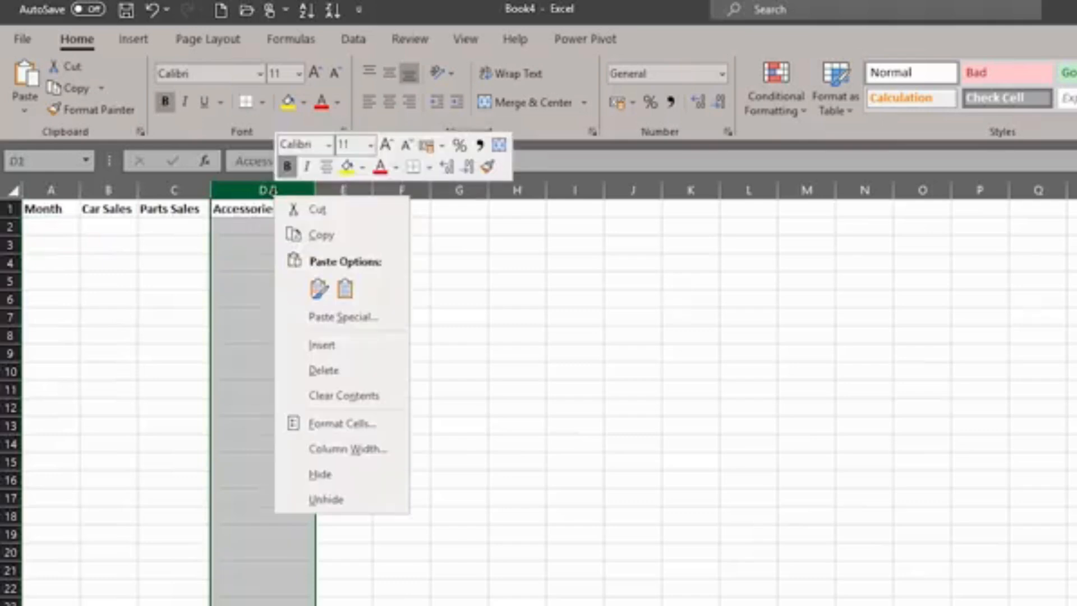
left_click(321, 347)
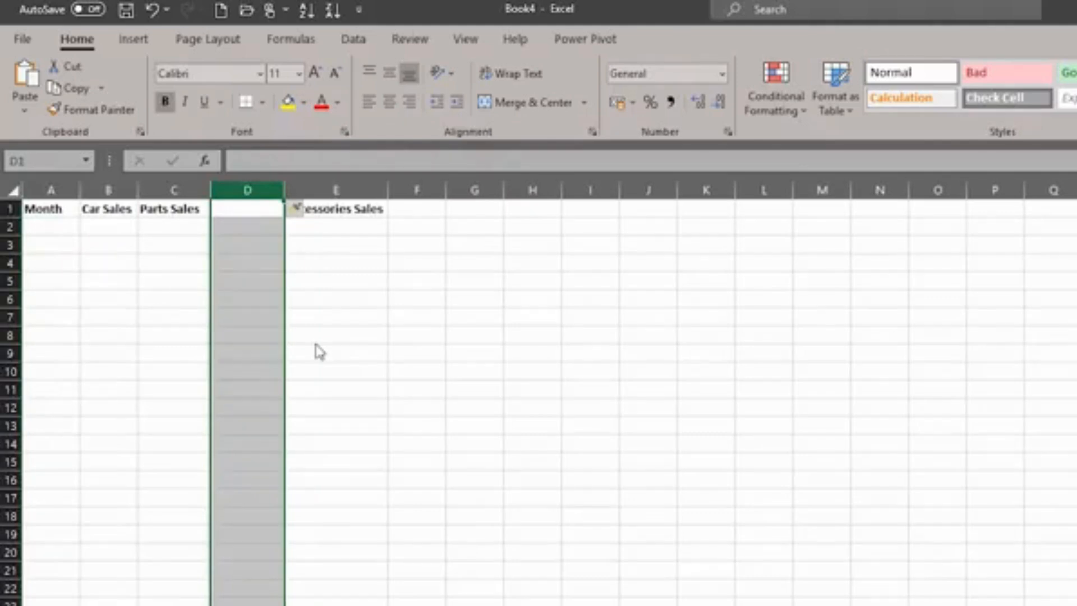
left_click(238, 208)
type("Serv")
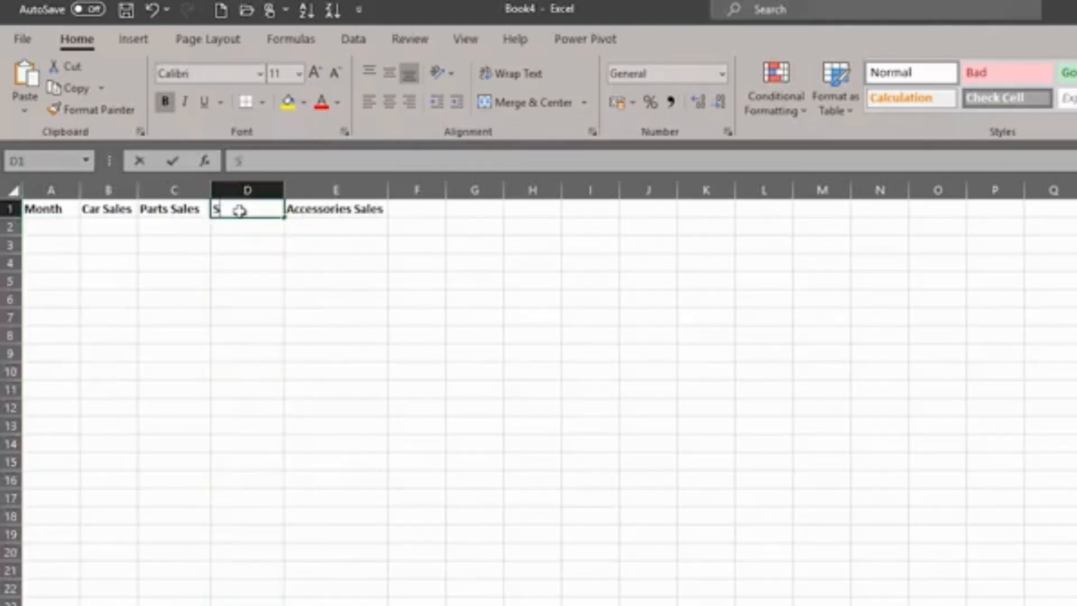
type("icing Sales")
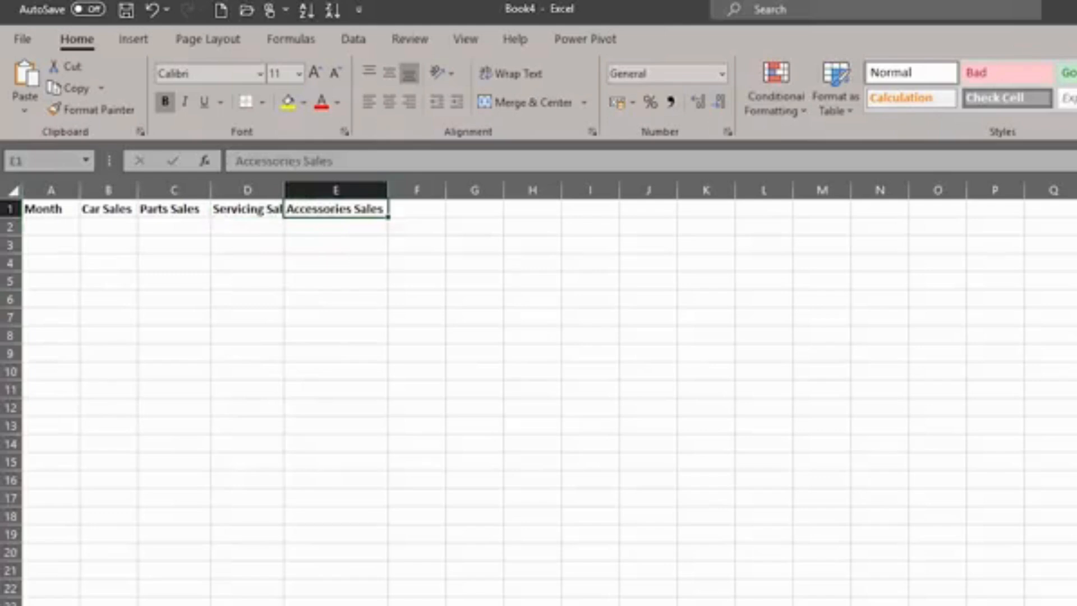
- Autofit the widths of columns A to E to their headings
left_click_drag(53, 190, 332, 186)
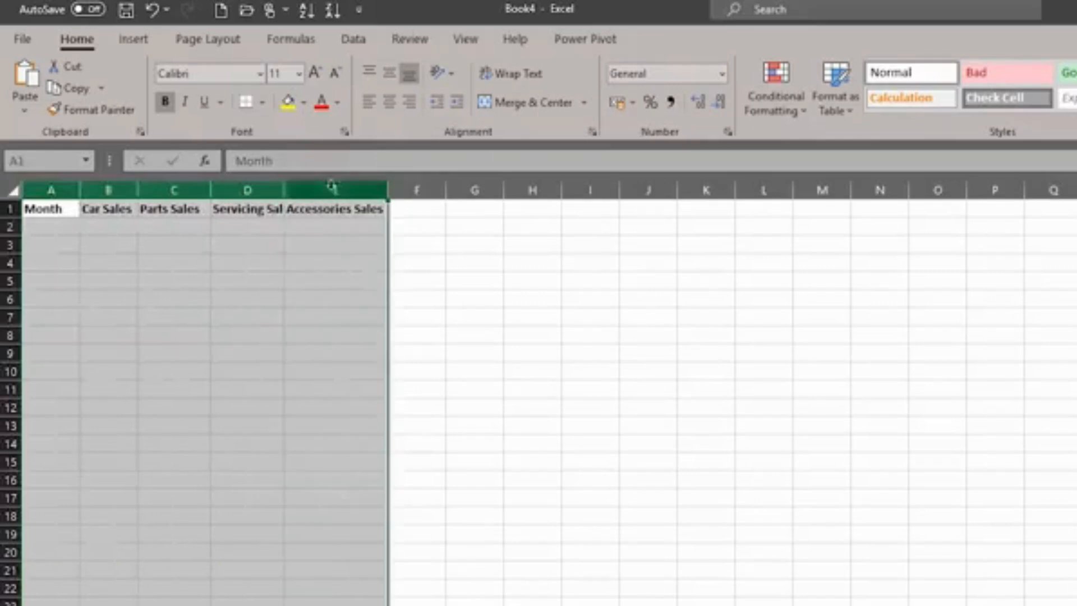
double_click(212, 191)
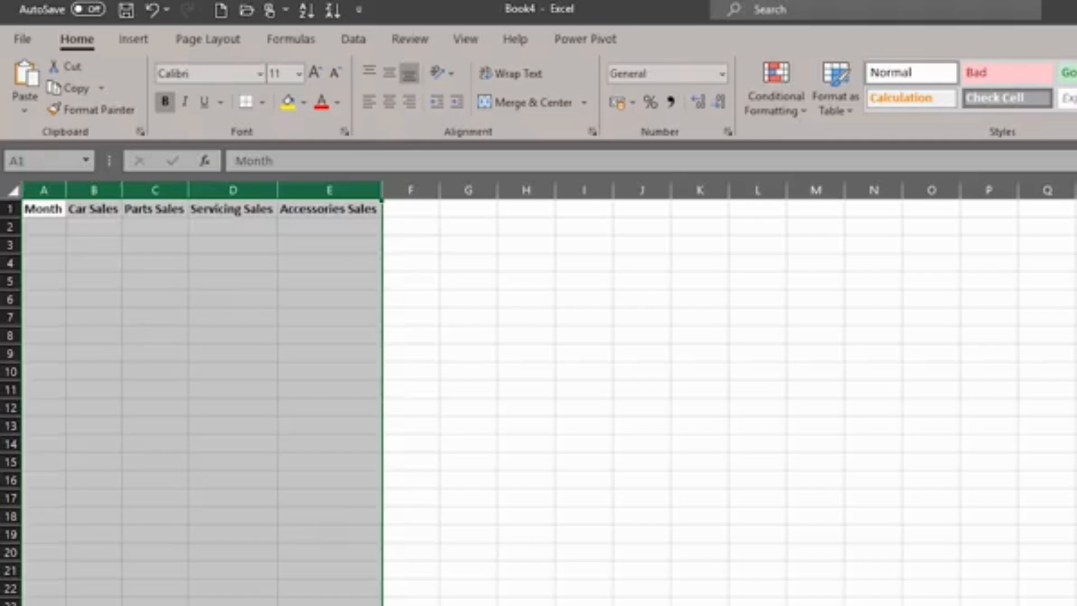
- Enter the month abbreviations Jan to Dec down column A in cells A2 to A13
left_click(40, 227)
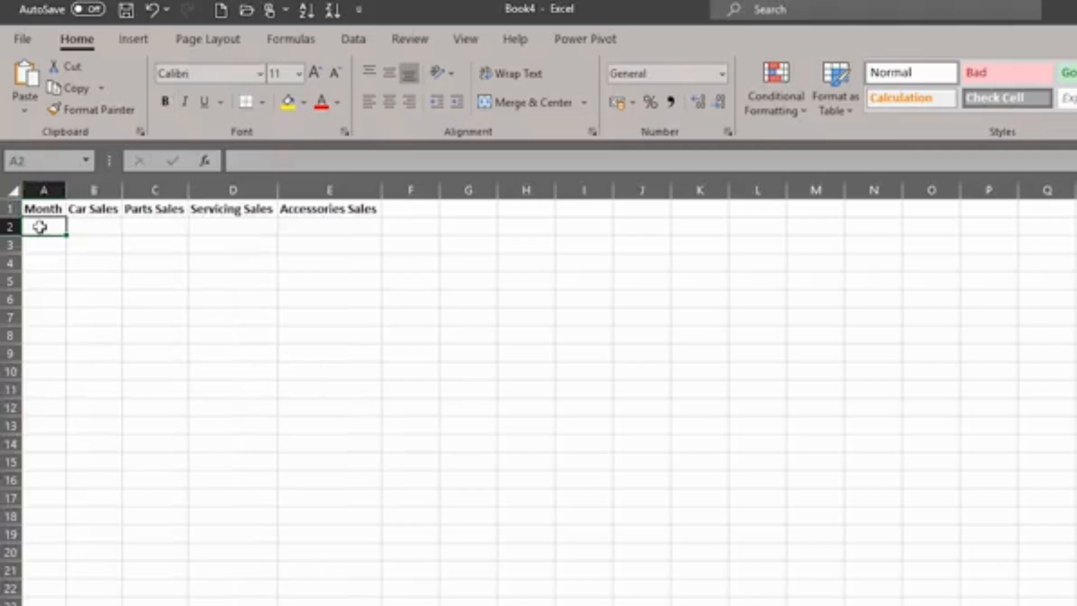
type("Jan")
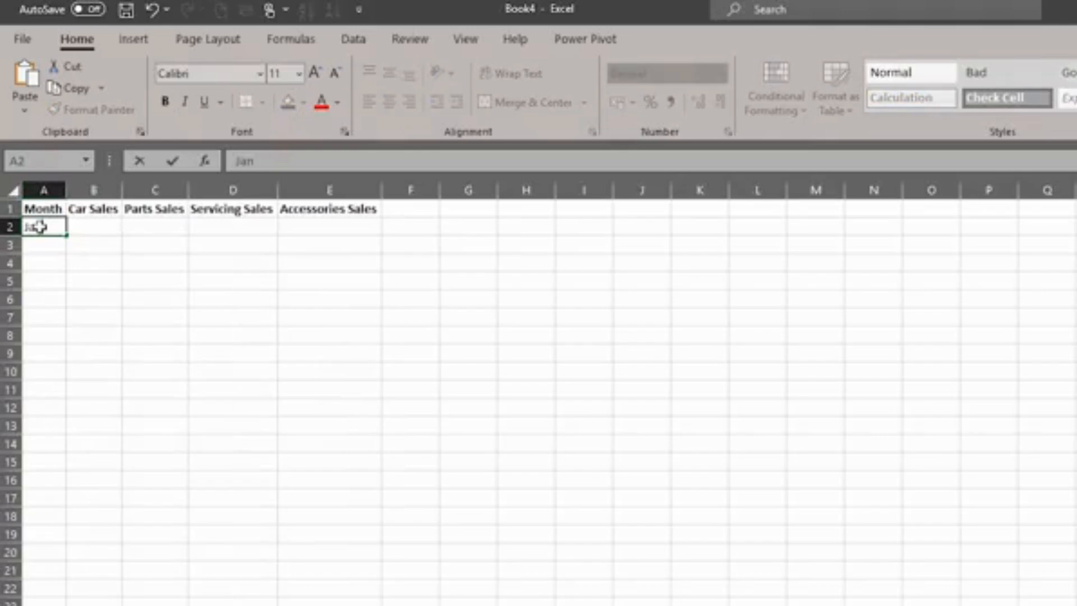
key("Return")
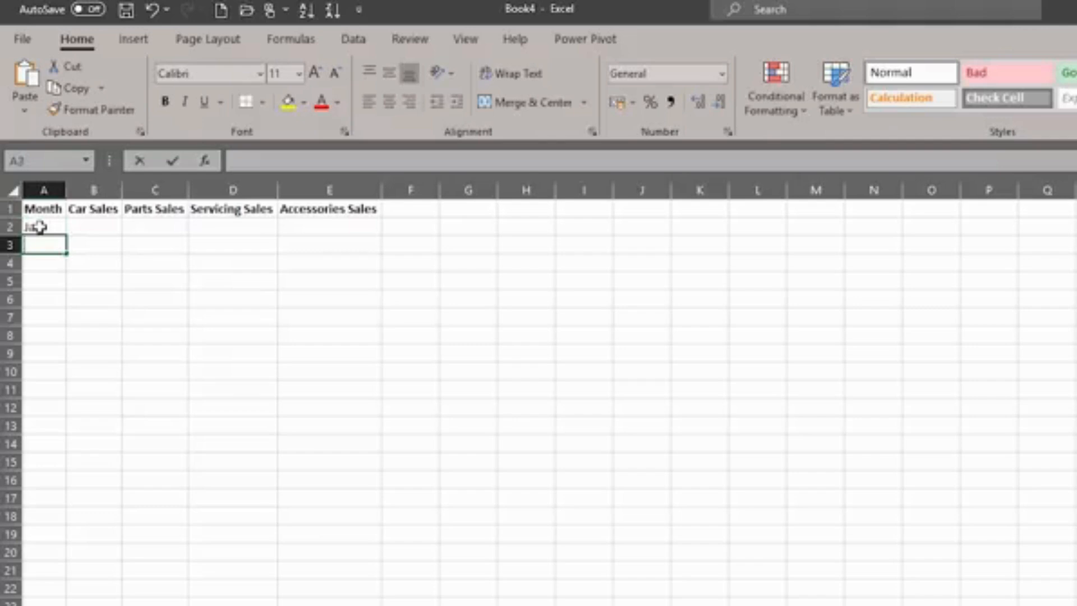
type("Feb")
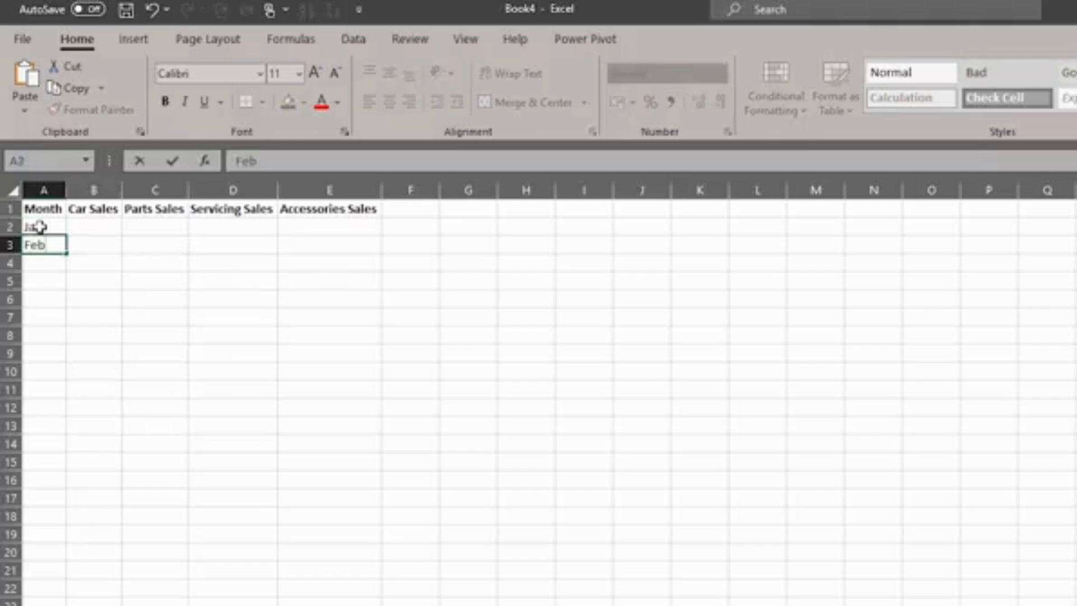
key("Return")
type("Mar")
key("Return")
type("Apr")
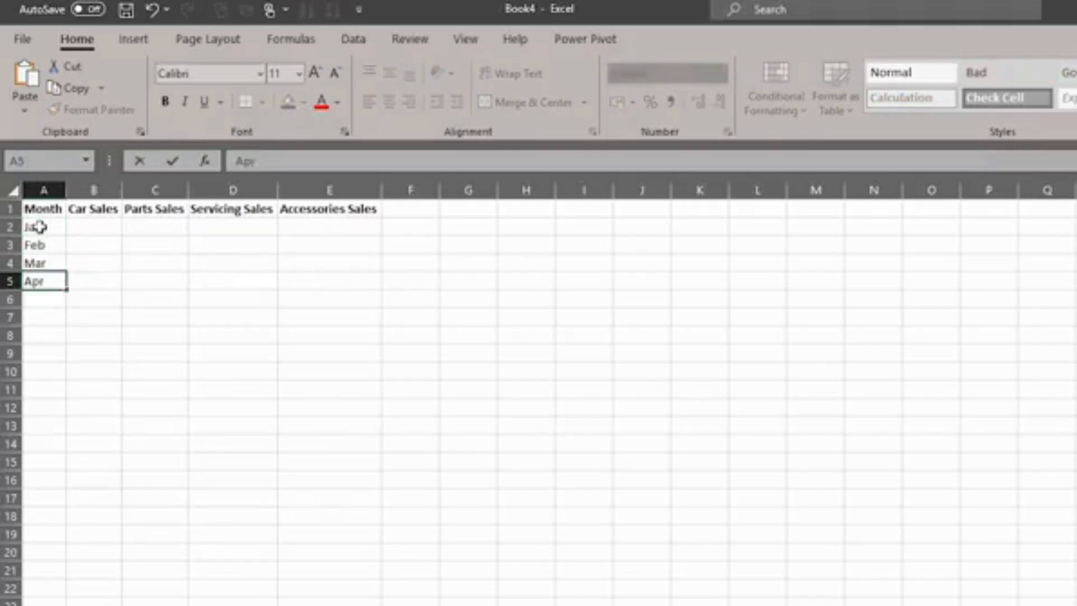
key("Return")
type("May Jun Jul Aug Sep Oct Nov Dec")
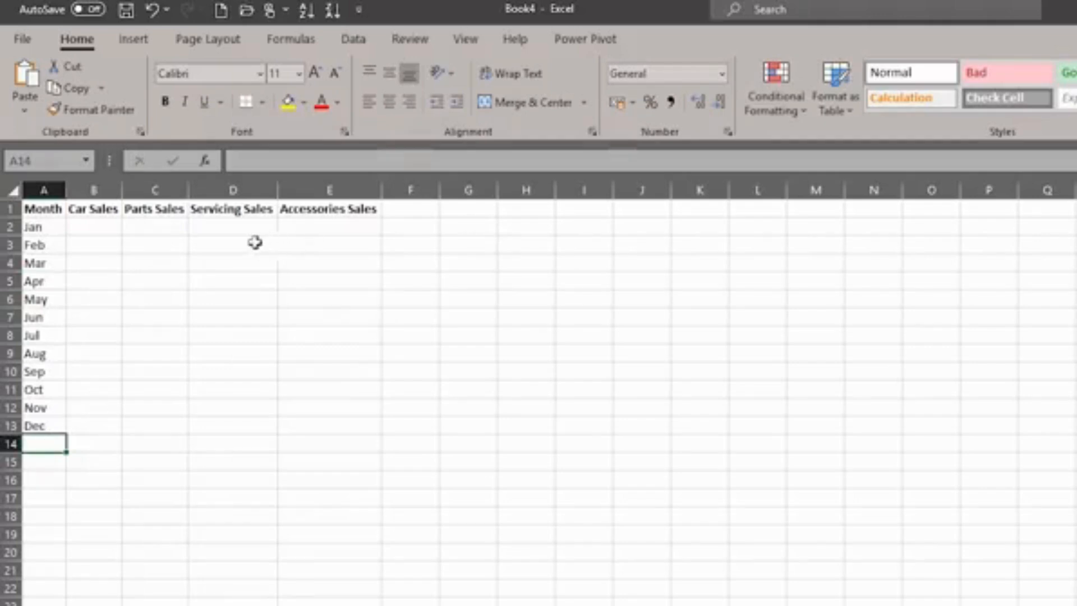
- Try overwriting the heading in D1 with Servicing and discard the entry
left_click(236, 209)
type("Servicing")
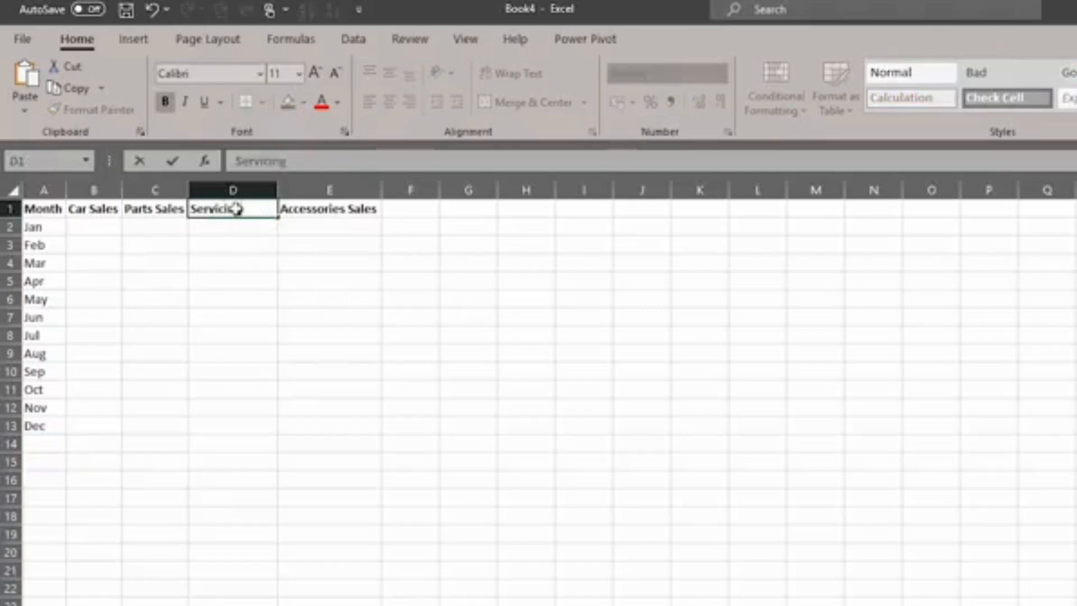
left_click(142, 162)
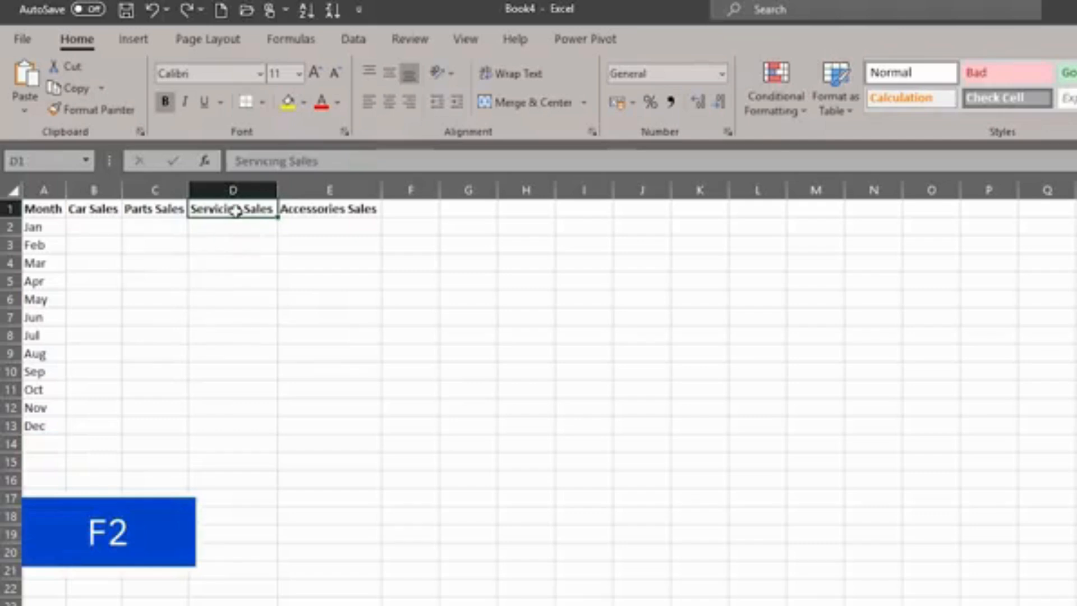
- Edit the D1 heading in place to remove the word Sales, and undo the edit
key("F2")
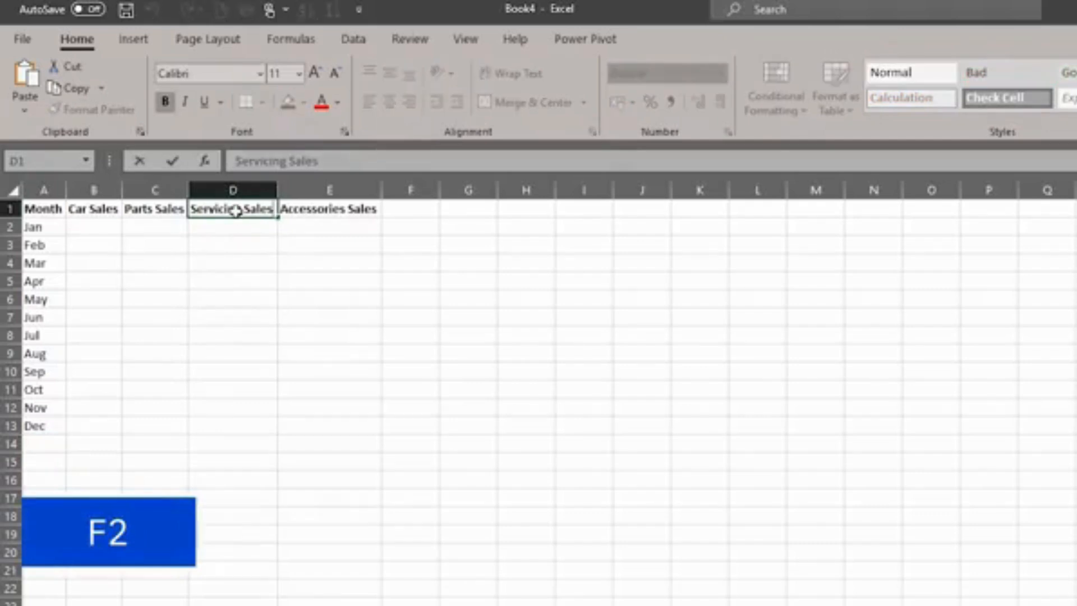
key("BackSpace")
key("BackSpace")
key("BackSpace")
key("BackSpace")
key("BackSpace")
key("BackSpace")
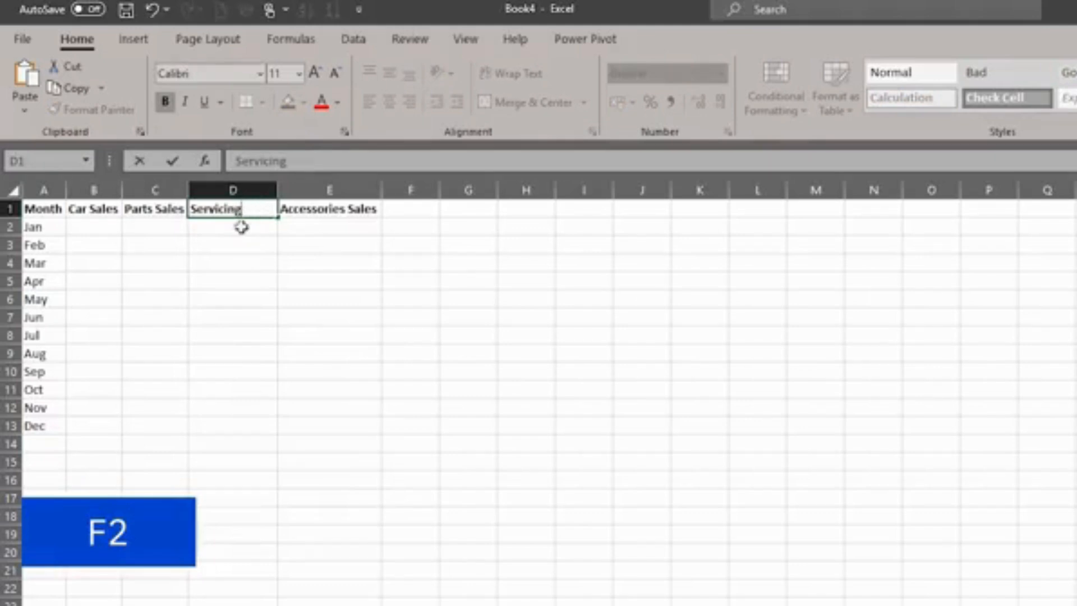
key("Return")
key("ctrl+z")
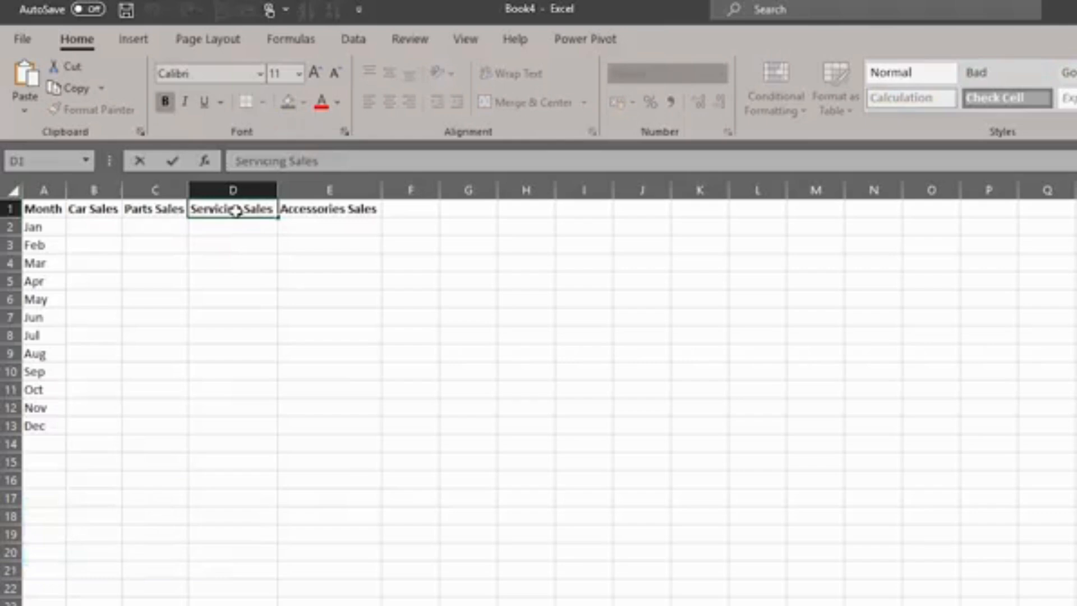
- Delete Sales from the end of the D1 heading again and cancel the edit
key("BackSpace")
key("BackSpace")
key("BackSpace")
key("BackSpace")
key("BackSpace")
key("BackSpace")
key("Escape")
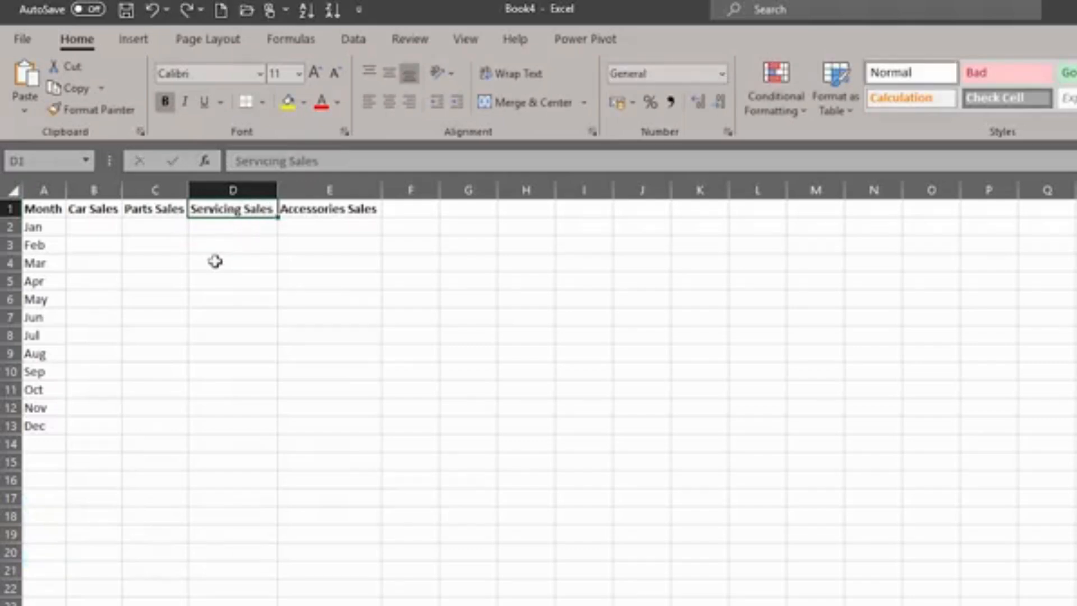
- Shorten the heading in cell D1 to Servicing
left_click(272, 160)
left_click(333, 161)
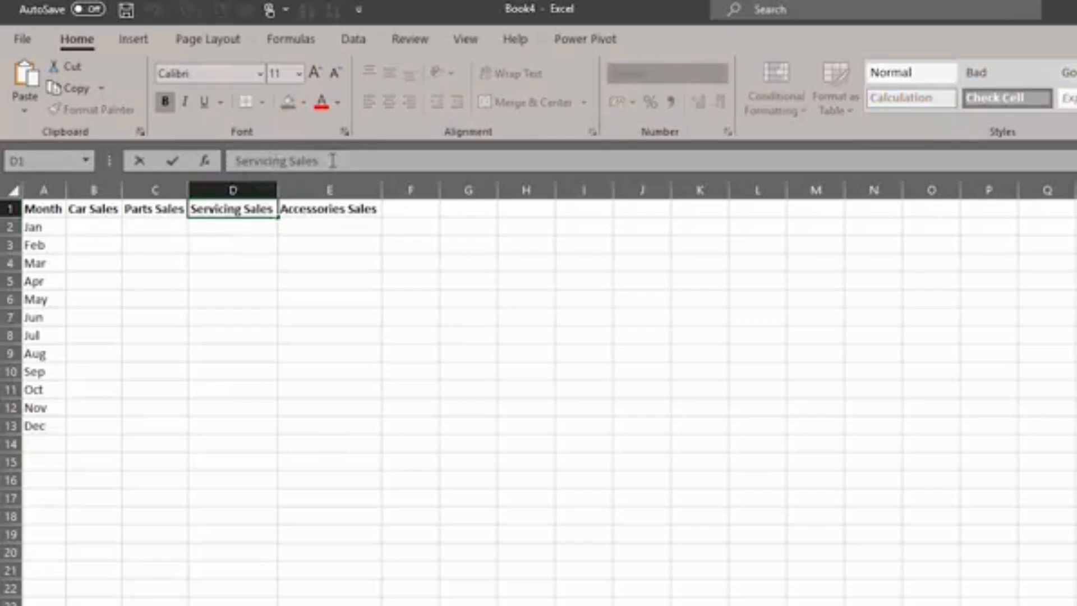
key("BackSpace")
key("BackSpace")
key("BackSpace")
key("BackSpace")
key("BackSpace")
key("BackSpace")
key("BackSpace")
type("g")
key("Return")
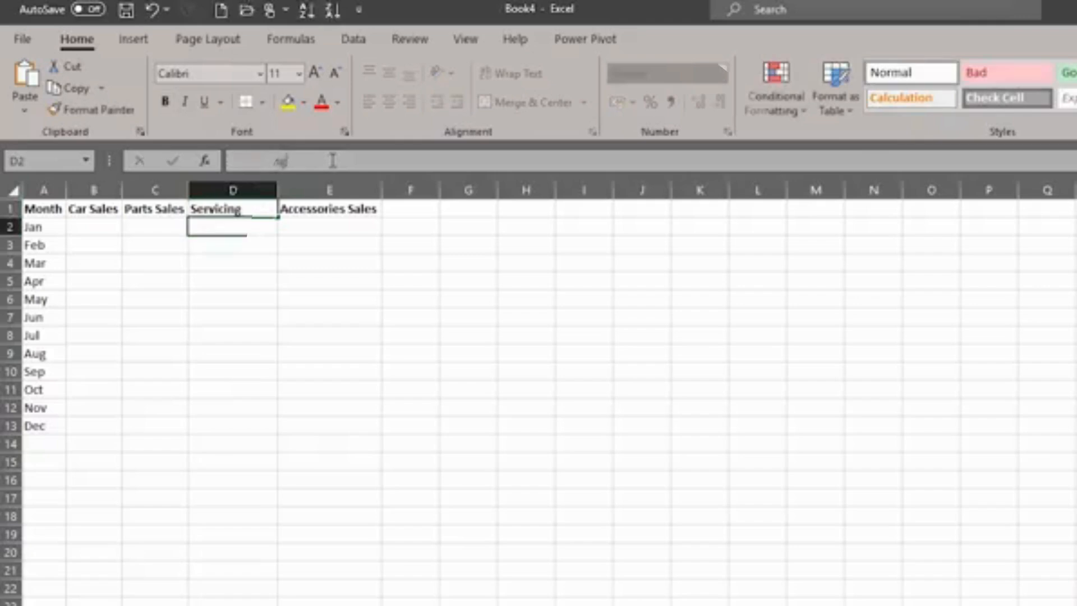
- Try shortening the Parts Sales heading in cell C1 to Parts
left_click(155, 209)
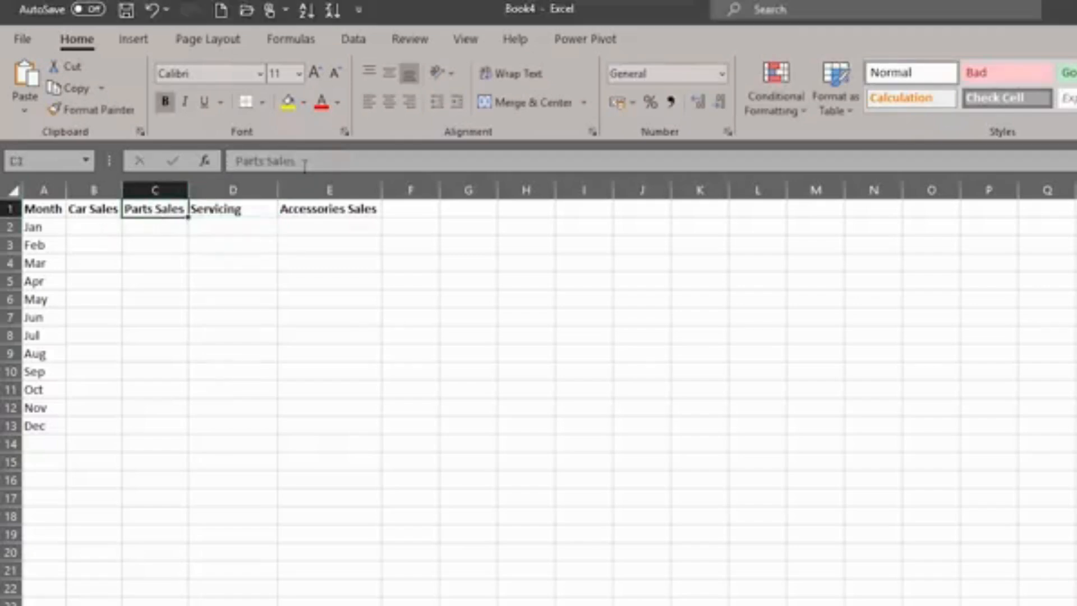
left_click(304, 161)
key("BackSpace")
key("BackSpace")
key("BackSpace")
key("BackSpace")
key("BackSpace")
key("BackSpace")
key("Return")
- Try removing Sales from the Accessories Sales heading in cell E1
left_click(345, 213)
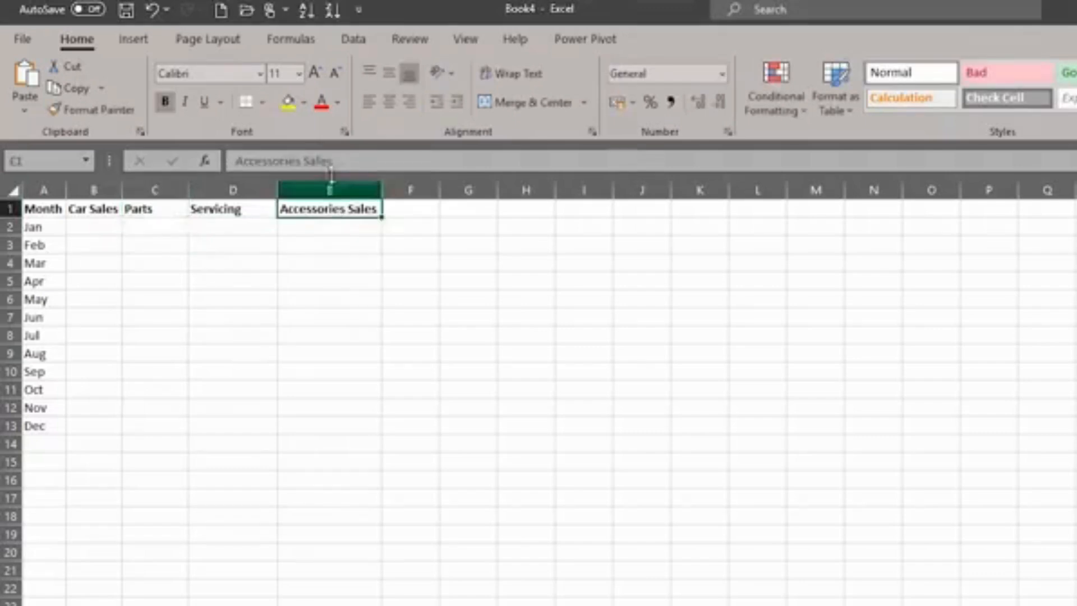
left_click(341, 163)
key("BackSpace")
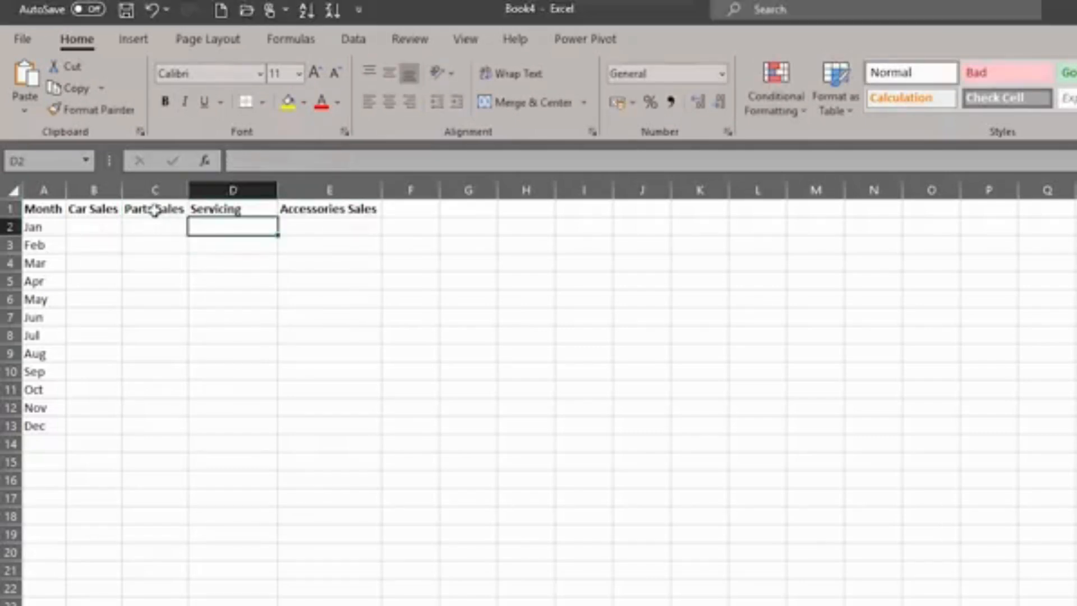